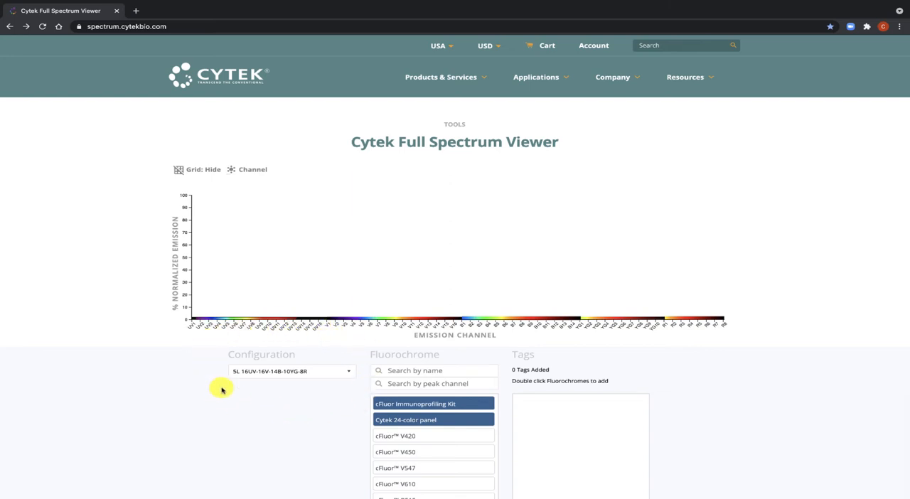
# Switch the configuration to 3L 16V-14B-8R, to 4L 16V-14B-10YG-8R, and back to 5L 16UV-16V-14B-10YG-8R.
pyautogui.click(352, 372)
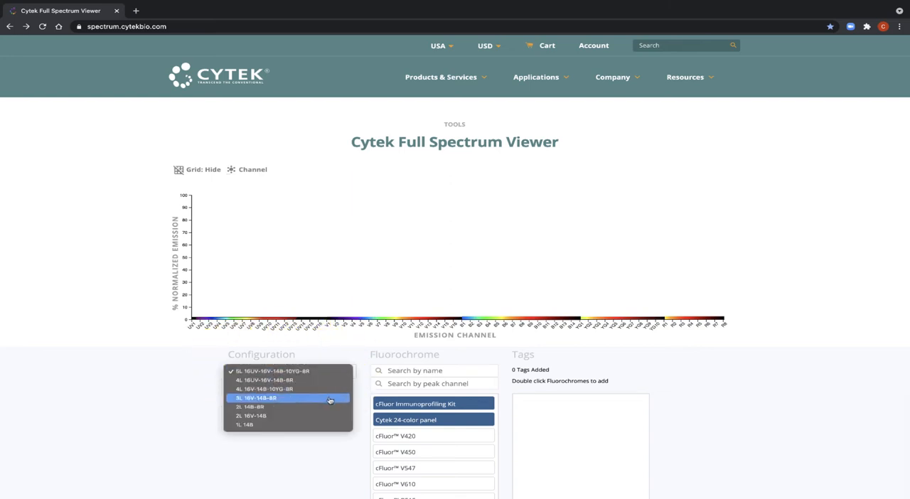
pyautogui.click(333, 398)
pyautogui.click(345, 373)
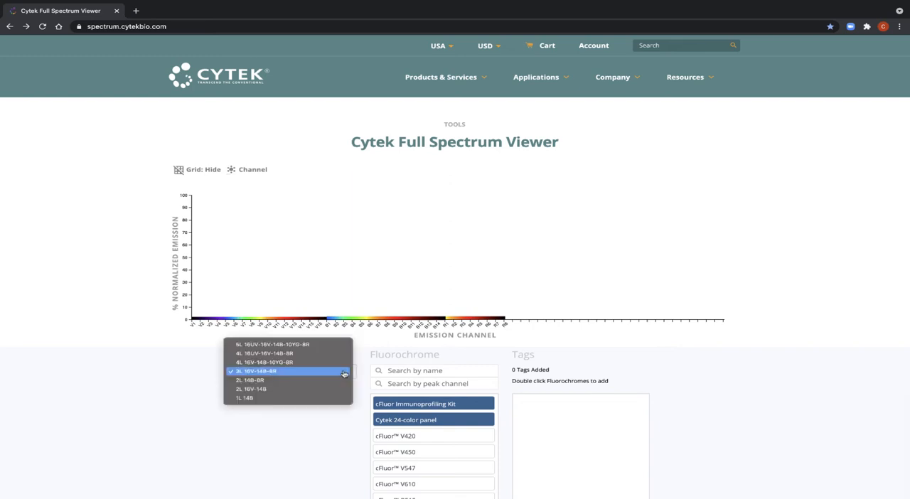
pyautogui.click(332, 365)
pyautogui.click(337, 370)
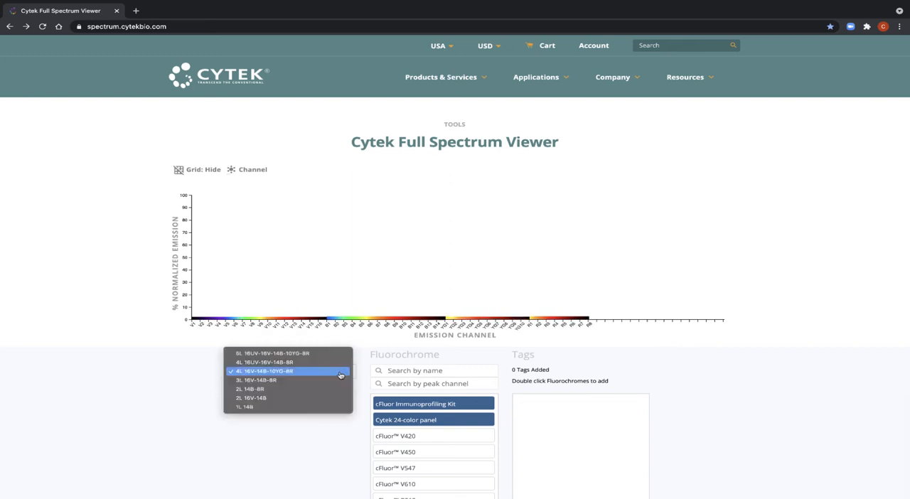
pyautogui.click(336, 356)
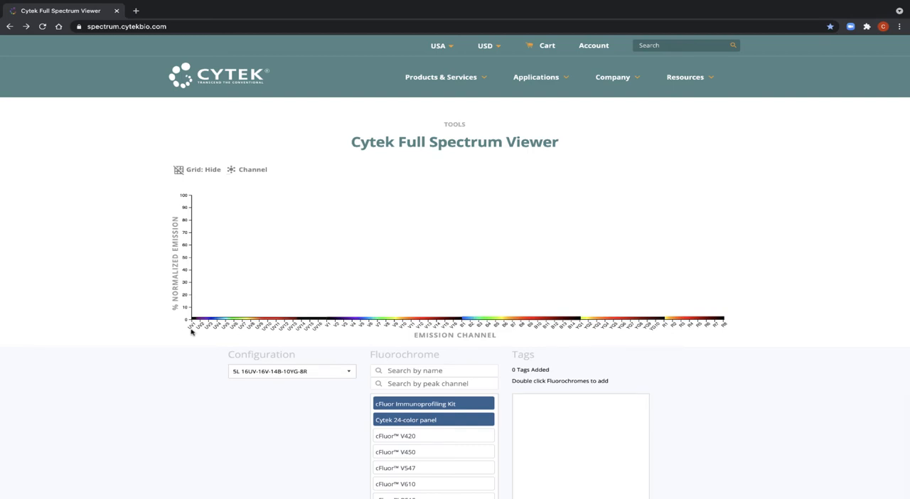
# Change the emission axis labels from channel names to wavelengths, and turn the plot grid on and off again.
pyautogui.click(250, 170)
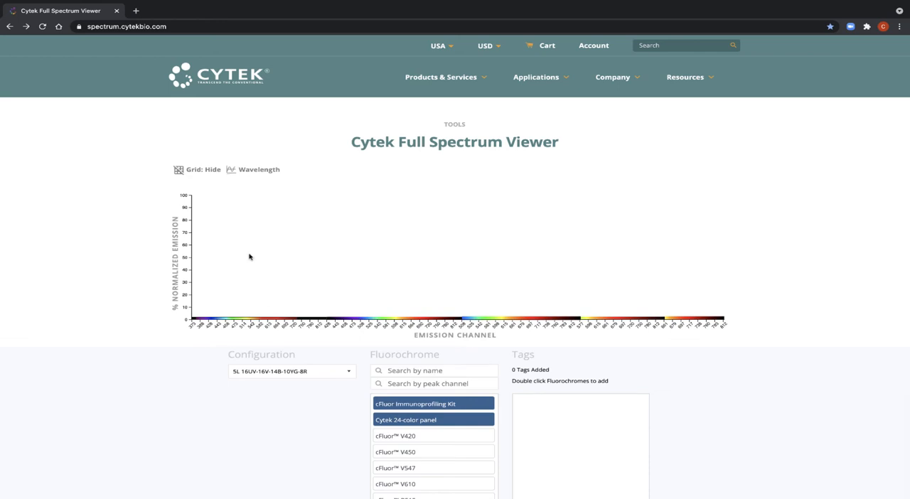
pyautogui.click(206, 174)
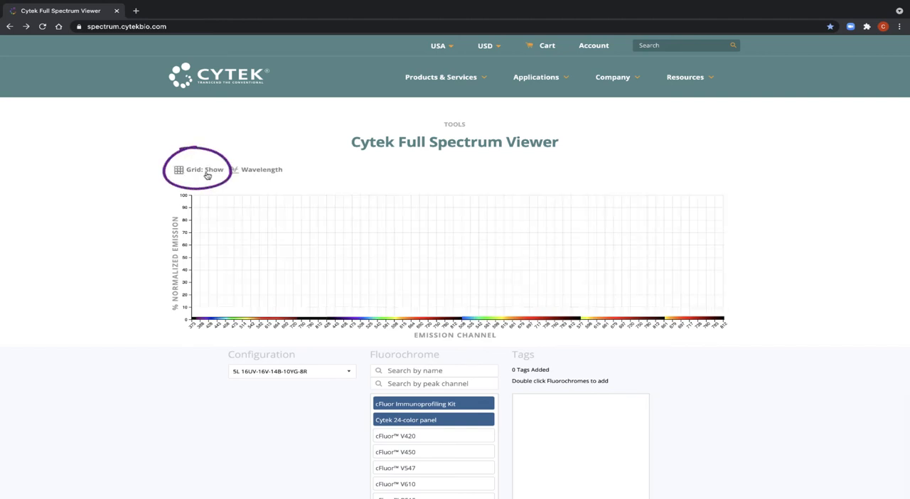
pyautogui.click(207, 174)
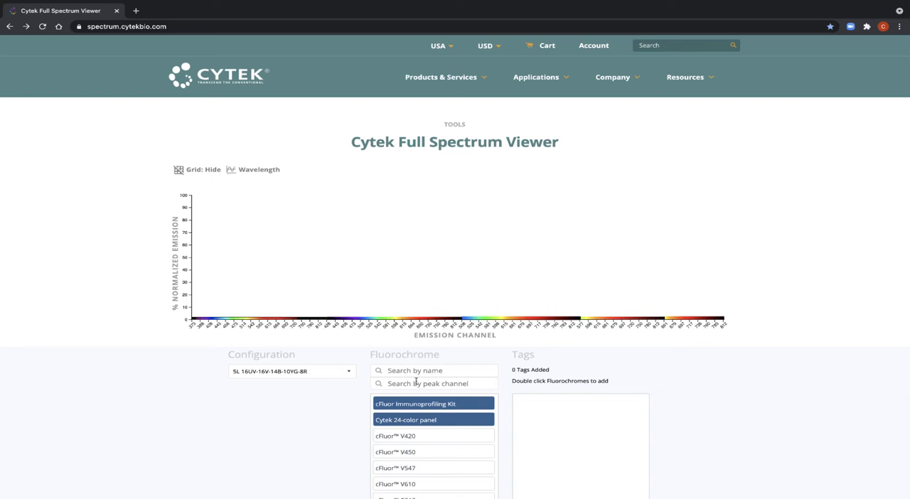
# Add cFluor BYG680, cFluor BYG610 and APC from the fluorochrome list to the tags.
pyautogui.scroll(-5, 420, 446)
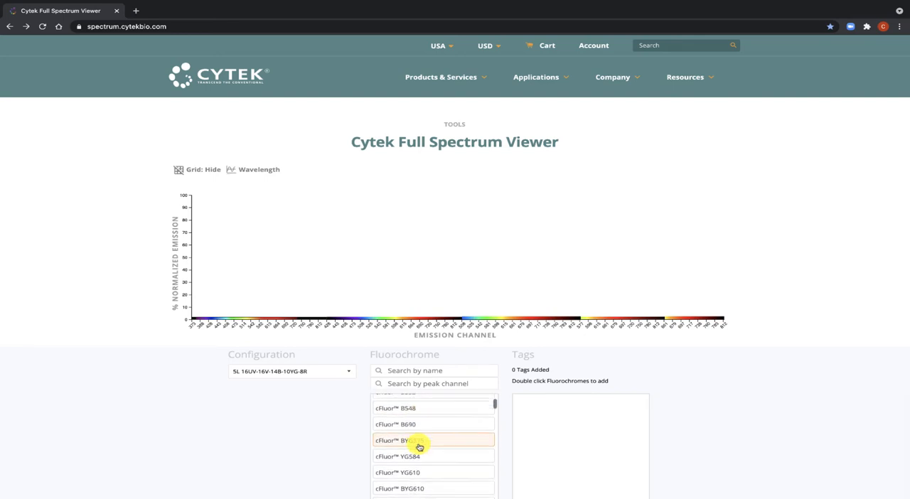
pyautogui.scroll(-2, 419, 446)
pyautogui.doubleClick(418, 452)
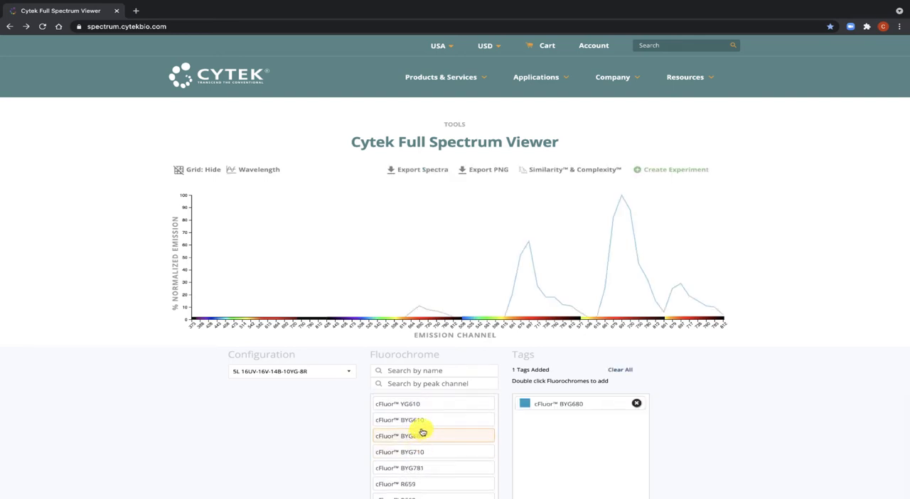
pyautogui.doubleClick(420, 419)
pyautogui.scroll(-5, 422, 423)
pyautogui.doubleClick(425, 426)
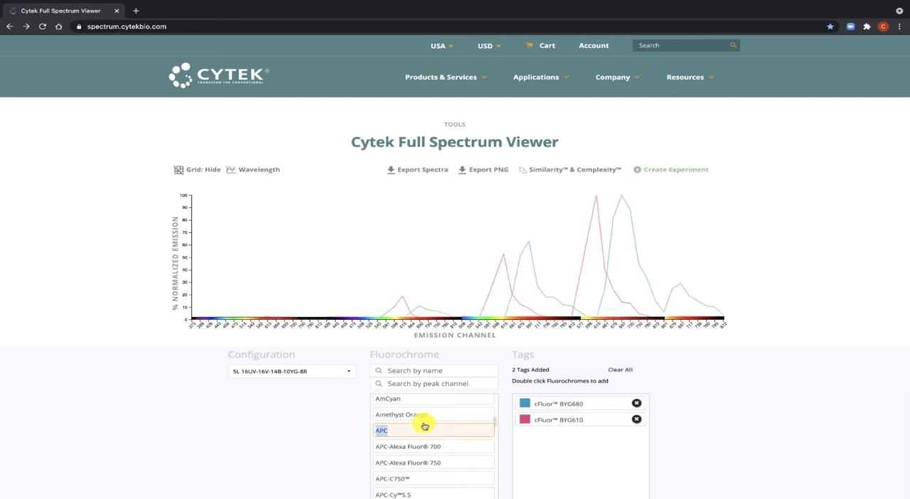
# Filter the fluorochromes by the name "pe" and add PE to the tags.
pyautogui.click(432, 371)
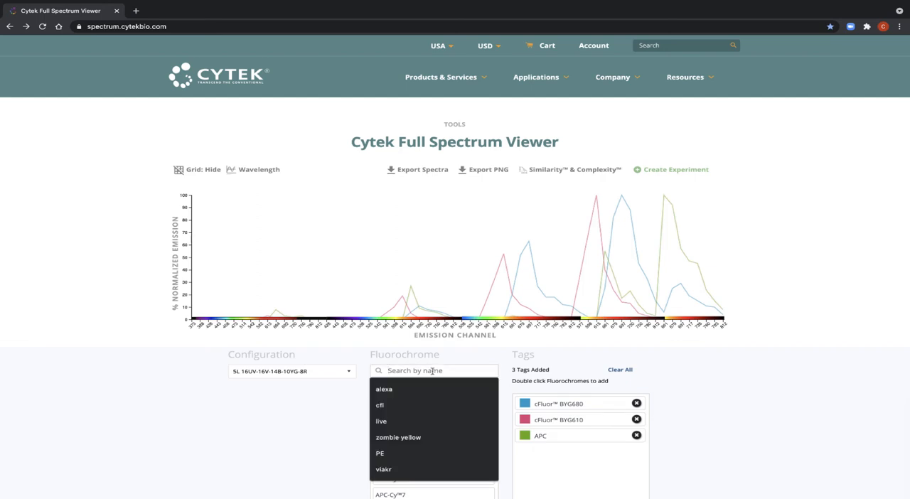
pyautogui.write('pe-alexa')
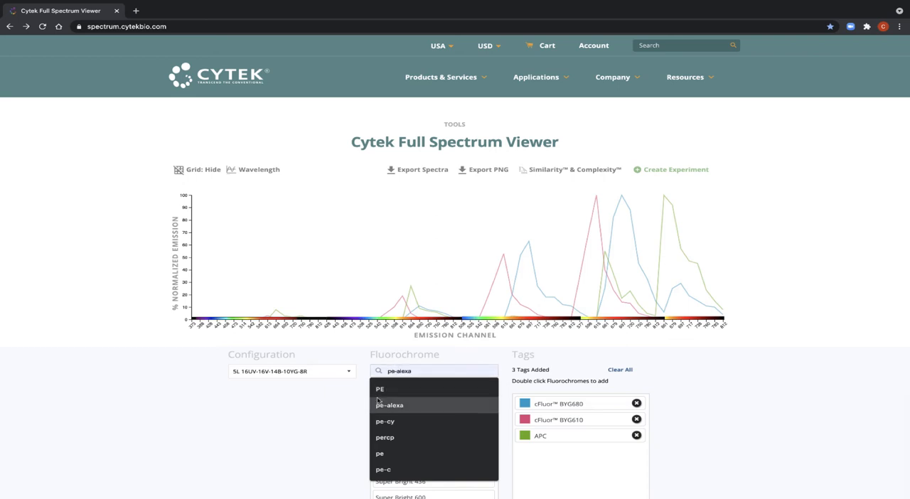
pyautogui.click(357, 416)
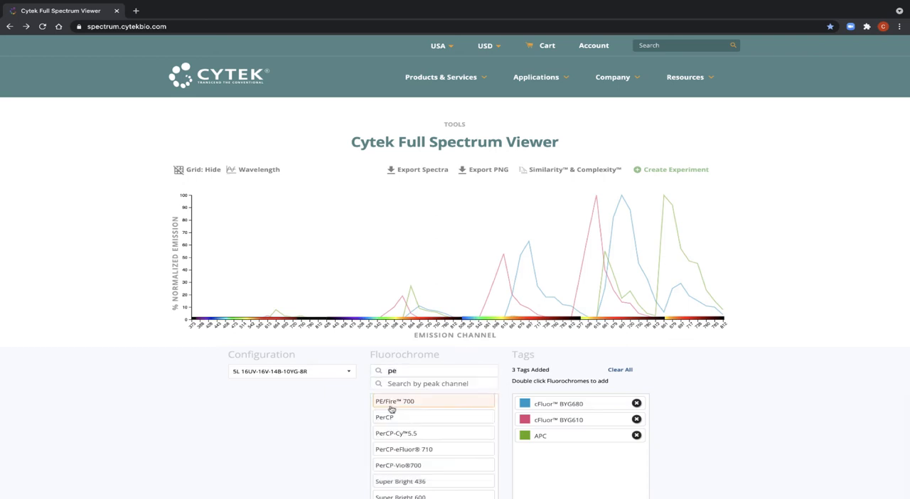
pyautogui.scroll(5, 396, 418)
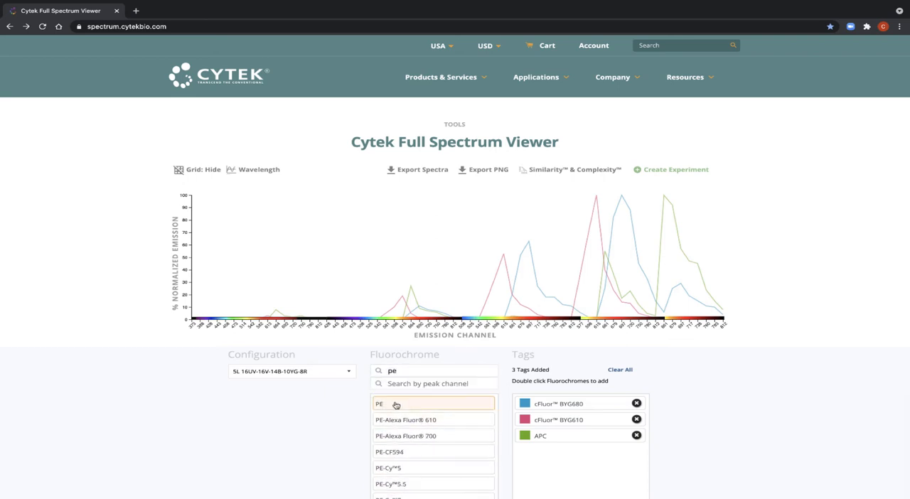
pyautogui.doubleClick(396, 406)
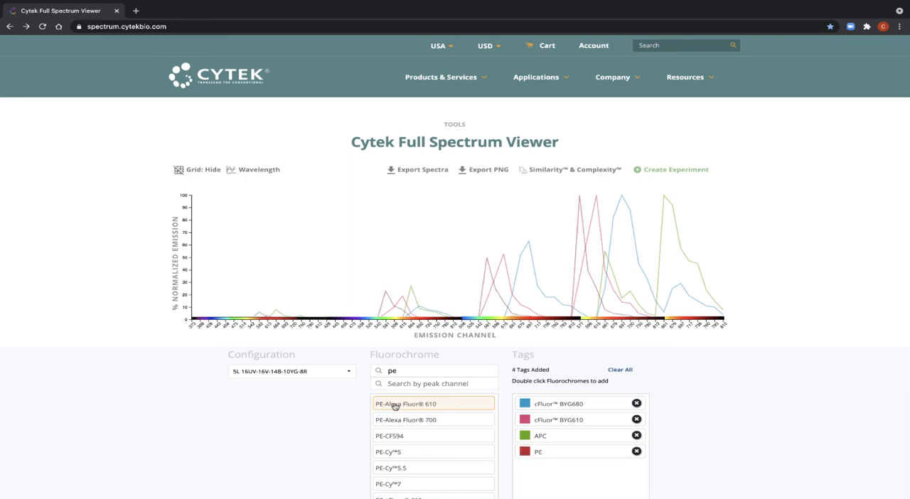
# Remove the PE tag on its own and clear all the remaining tags.
pyautogui.click(637, 453)
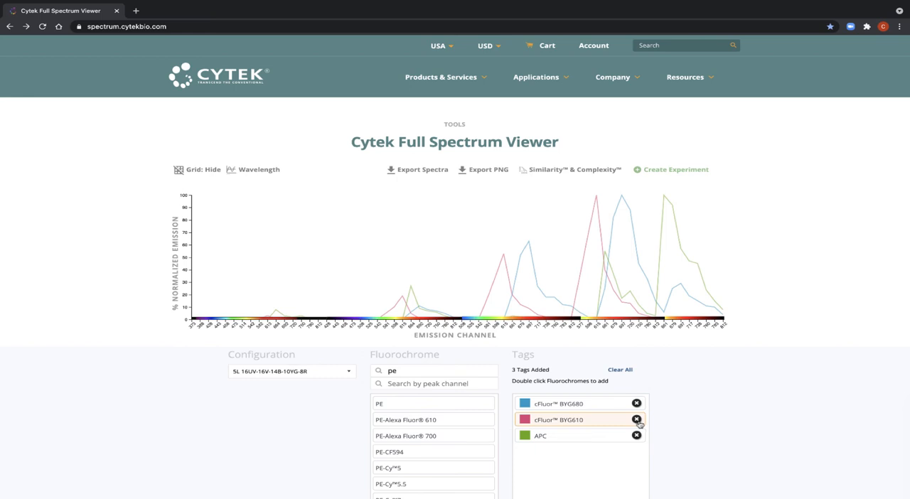
pyautogui.click(621, 370)
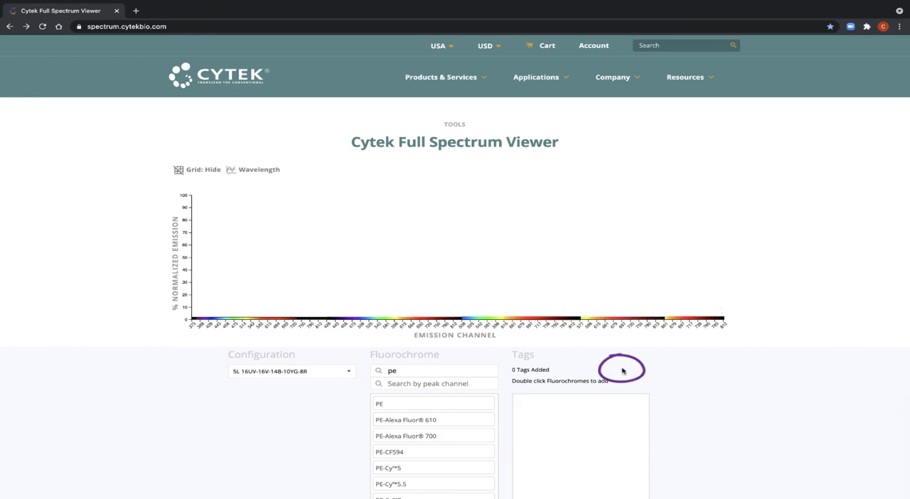
# Add PE and PE-Cy7 from the filtered list to the tags and empty the name search.
pyautogui.doubleClick(455, 405)
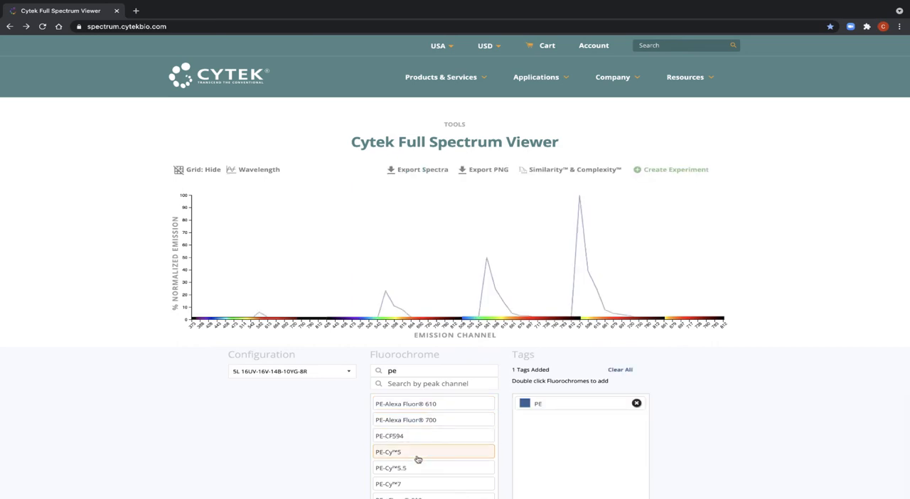
pyautogui.doubleClick(415, 483)
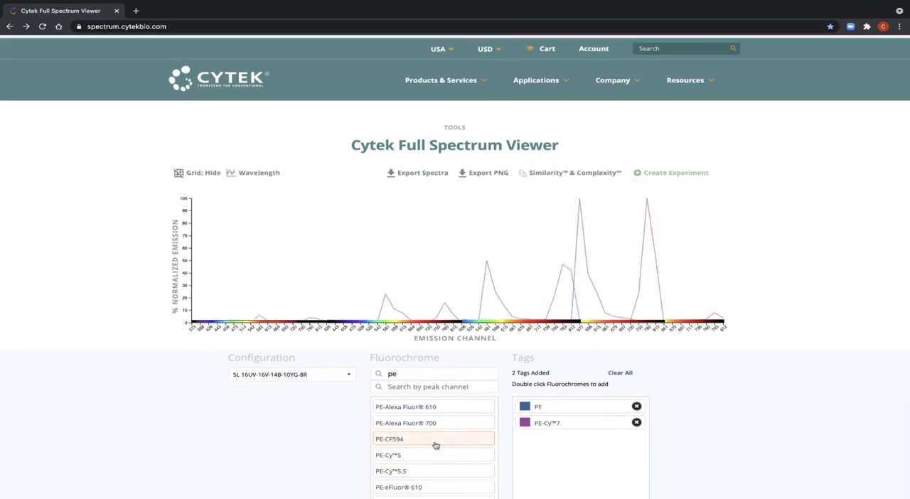
pyautogui.click(445, 371)
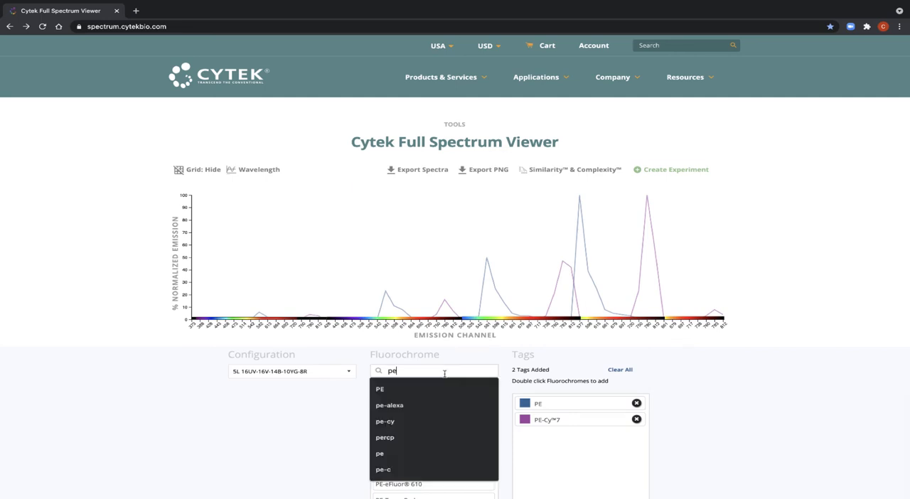
pyautogui.press('BackSpace')
pyautogui.press('BackSpace')
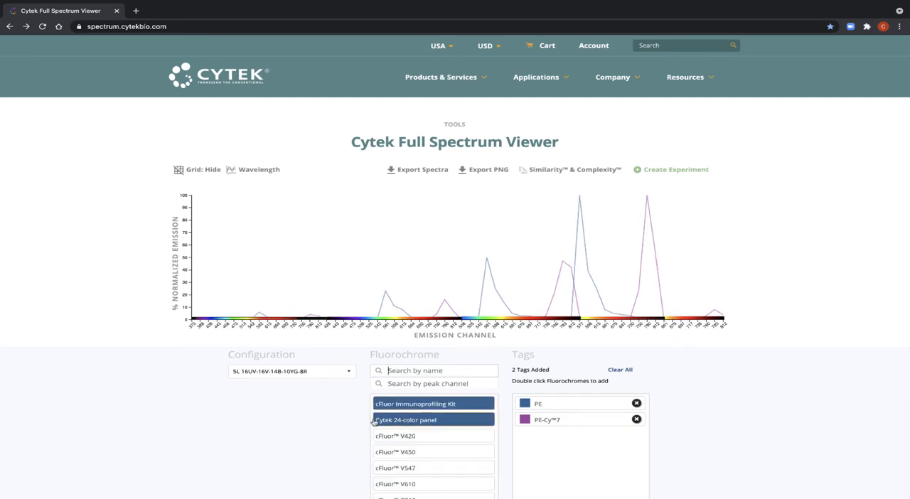
# Filter the fluorochromes by peak channel "uv6" and add LIVE DEAD Blue to the tags.
pyautogui.click(423, 385)
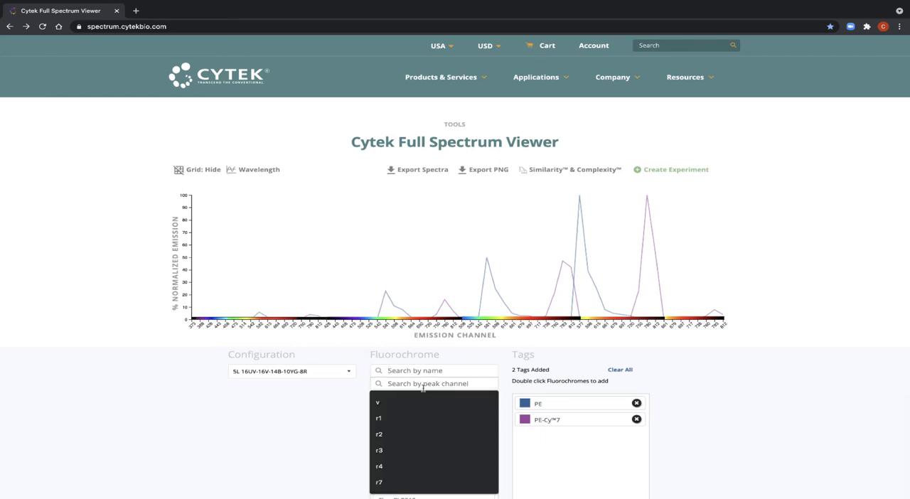
pyautogui.write('u')
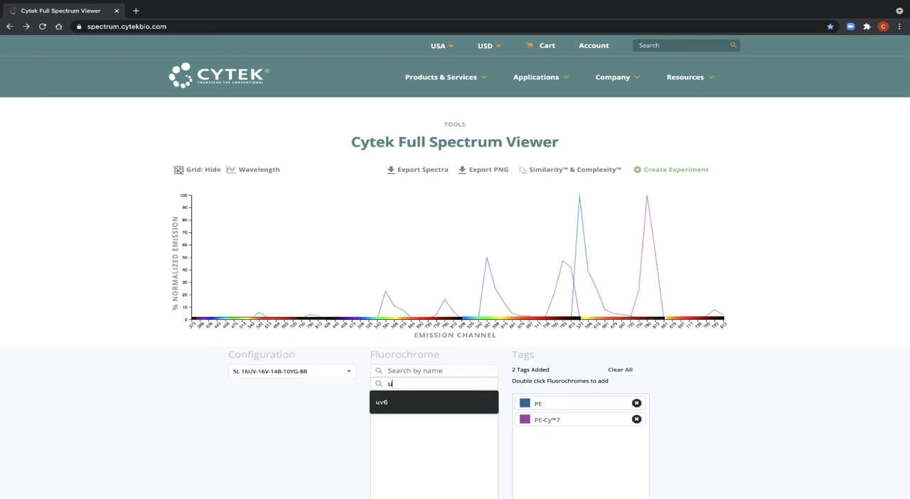
pyautogui.write('v6')
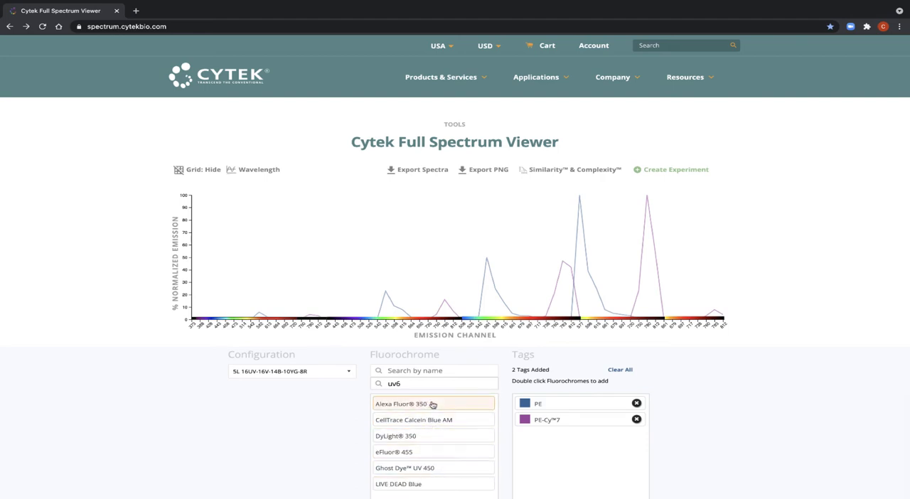
pyautogui.doubleClick(429, 487)
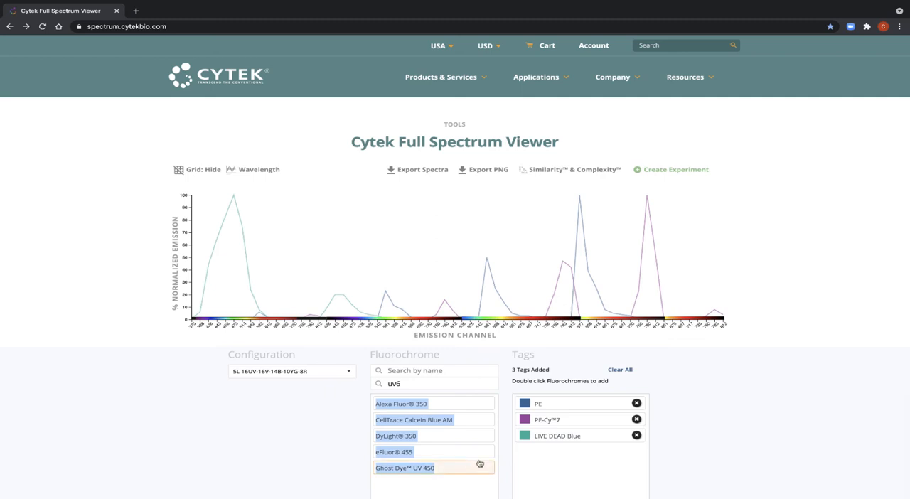
pyautogui.click(512, 466)
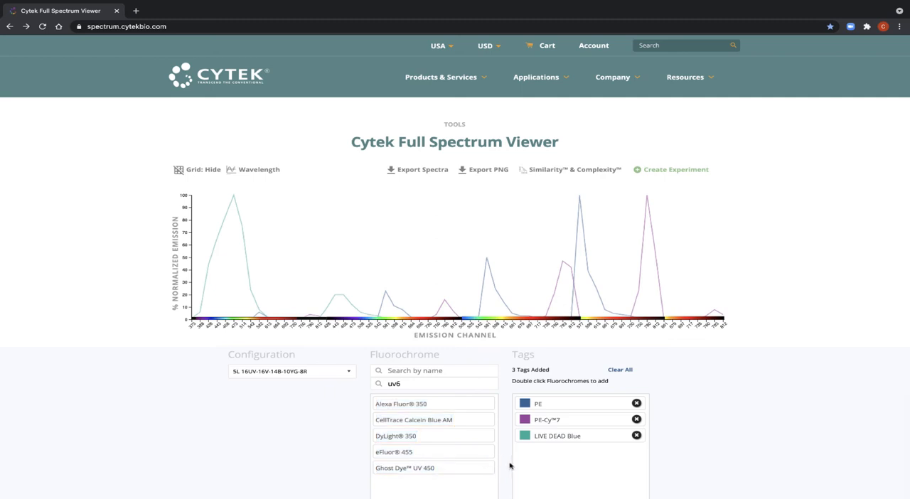
# Search the fluorochromes by peak channel "uv1" and empty the peak channel search.
pyautogui.click(429, 381)
pyautogui.press('BackSpace')
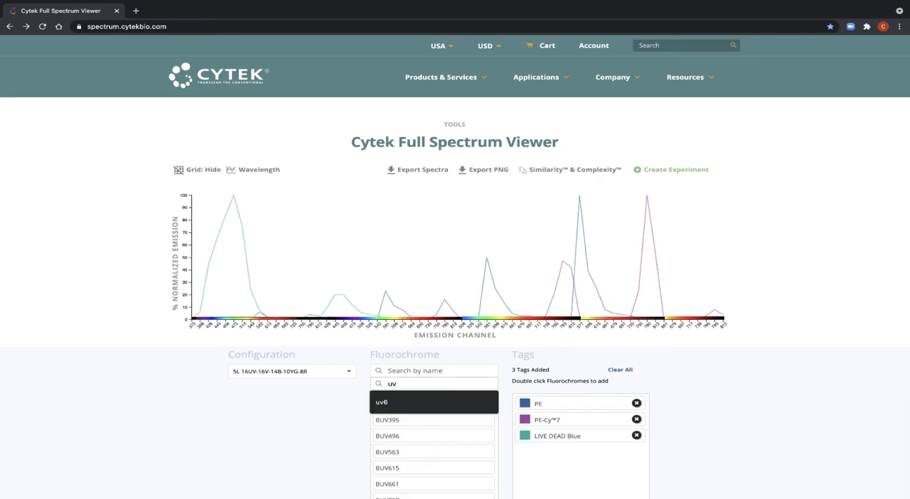
pyautogui.write('1')
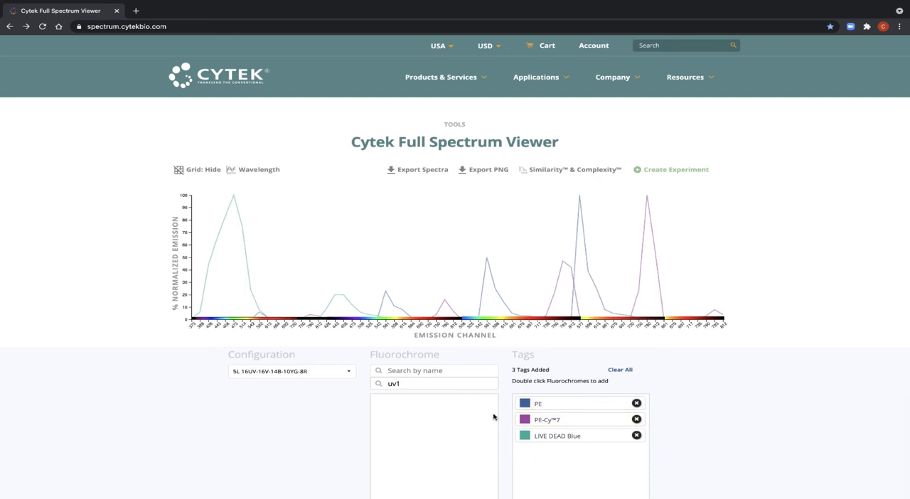
pyautogui.press('BackSpace')
pyautogui.press('BackSpace')
pyautogui.press('BackSpace')
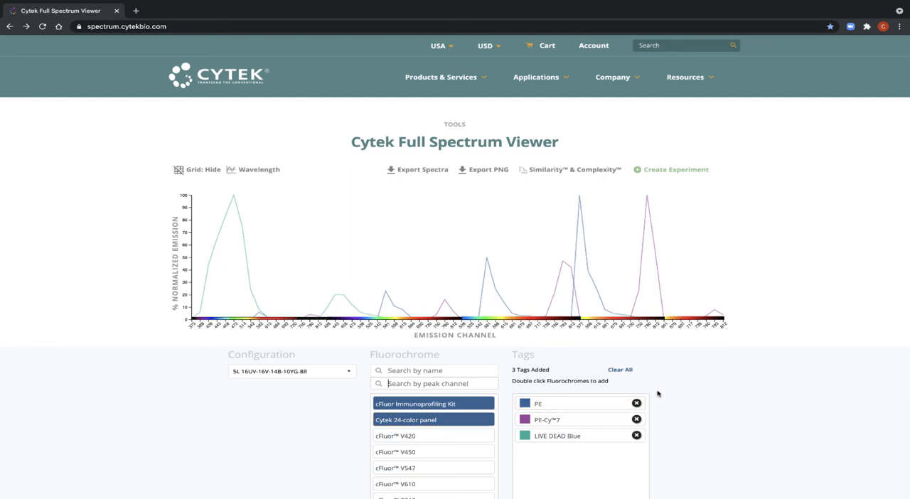
# Clear all current tags and add the whole cFluor Immunoprofiling Kit to the plot.
pyautogui.scroll(-3, 658, 393)
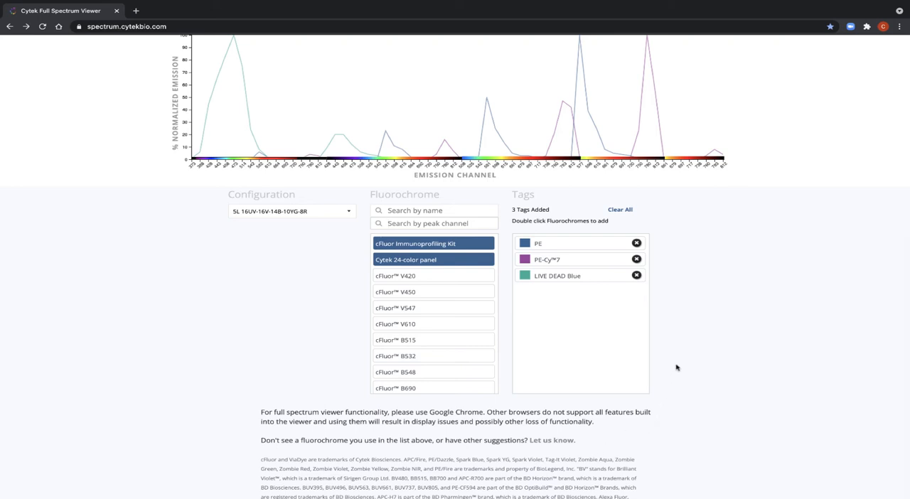
pyautogui.scroll(3, 676, 368)
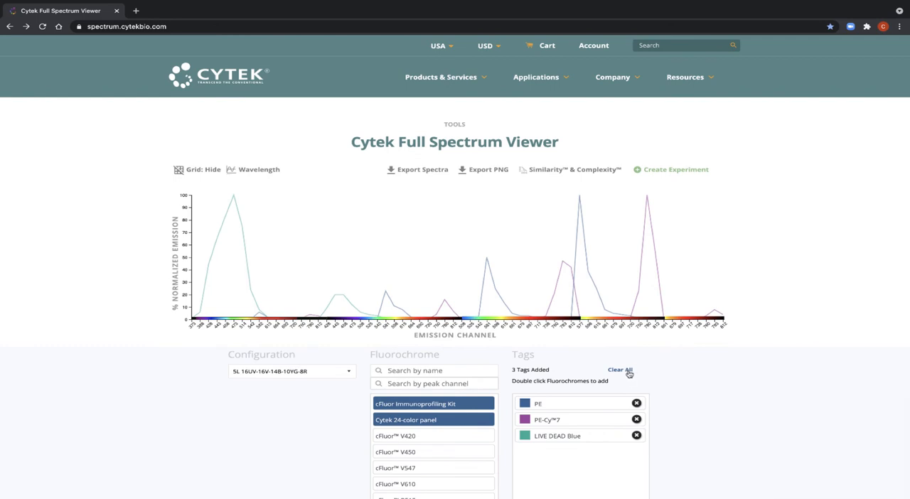
pyautogui.click(629, 371)
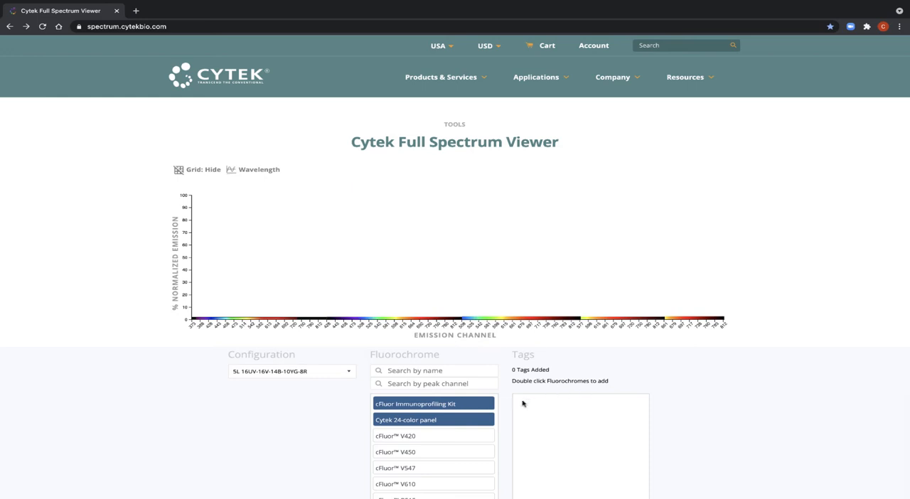
pyautogui.doubleClick(471, 408)
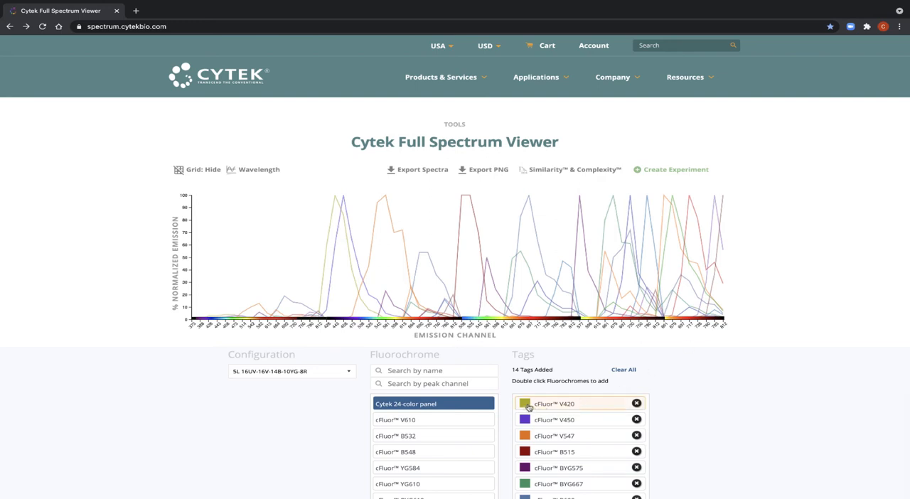
# Change the cFluor V420 spectrum to a dashed line with a custom muted dark blue color.
pyautogui.click(529, 407)
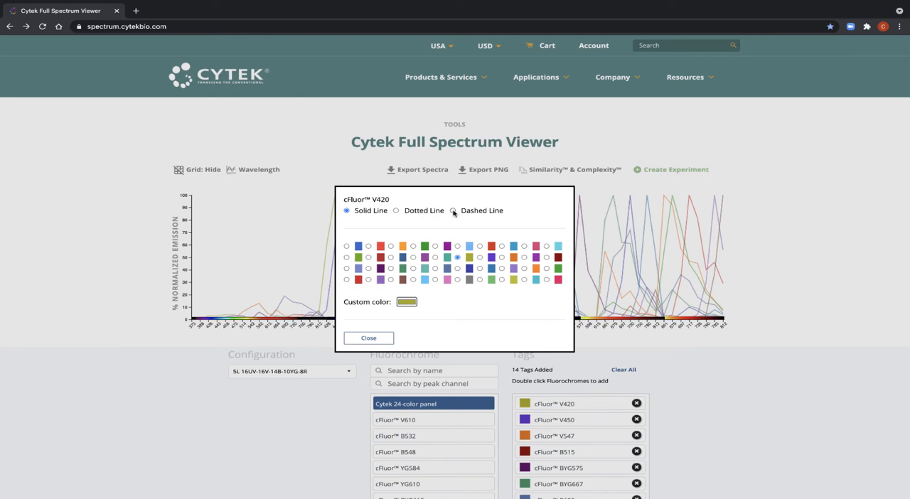
pyautogui.click(454, 211)
pyautogui.click(404, 303)
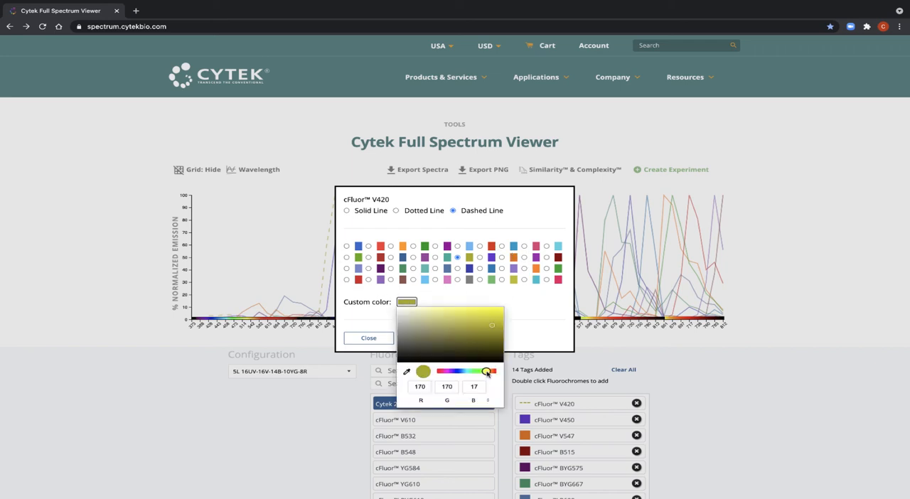
pyautogui.moveTo(488, 371); pyautogui.dragTo(460, 372)
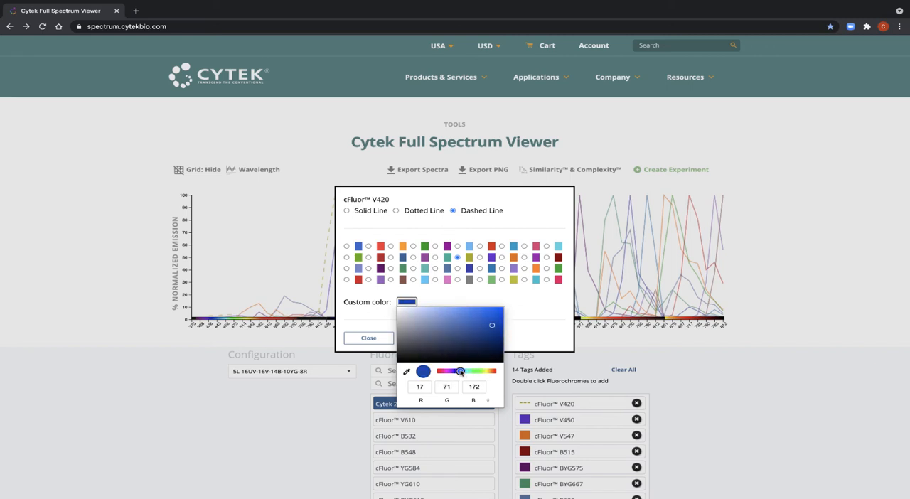
pyautogui.moveTo(471, 335)
pyautogui.mouseDown()
pyautogui.moveTo(475, 323)
pyautogui.moveTo(468, 335)
pyautogui.mouseUp()
pyautogui.click(426, 390)
pyautogui.click(510, 311)
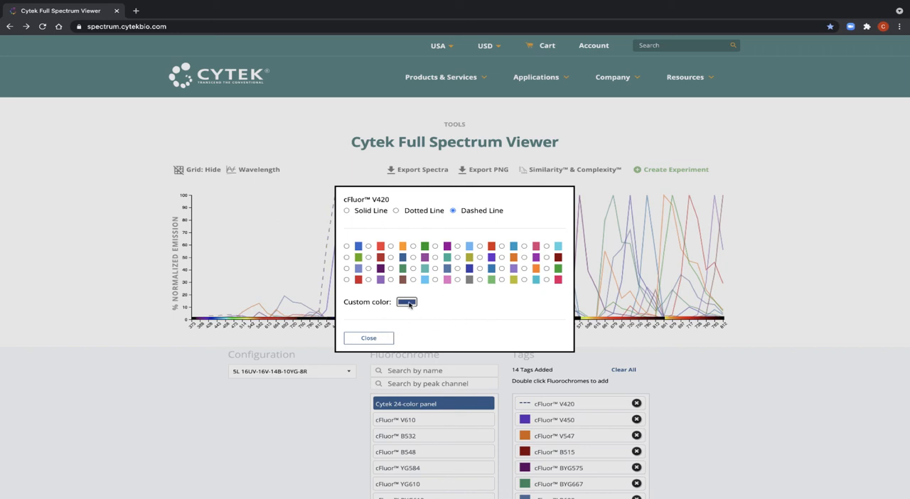
pyautogui.click(369, 340)
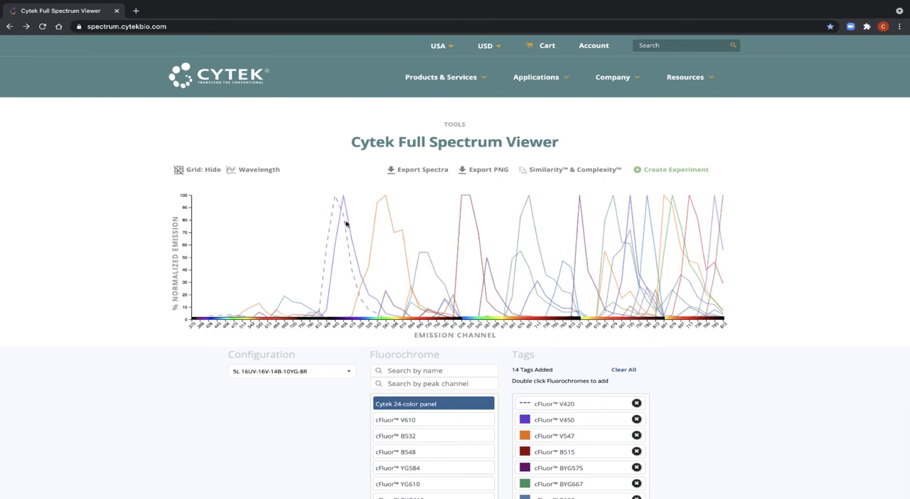
# Preview the spectra export as a PDF without saving it, and export the spectrum plot as a PNG.
pyautogui.click(430, 175)
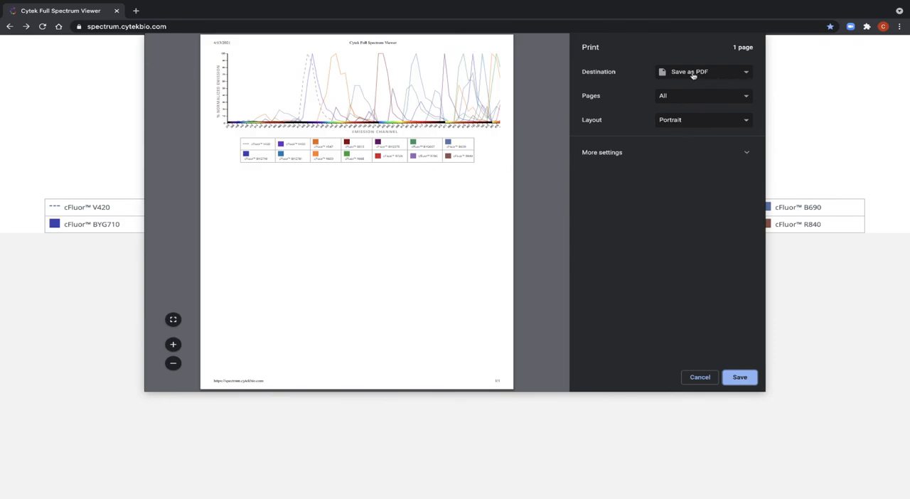
pyautogui.click(711, 383)
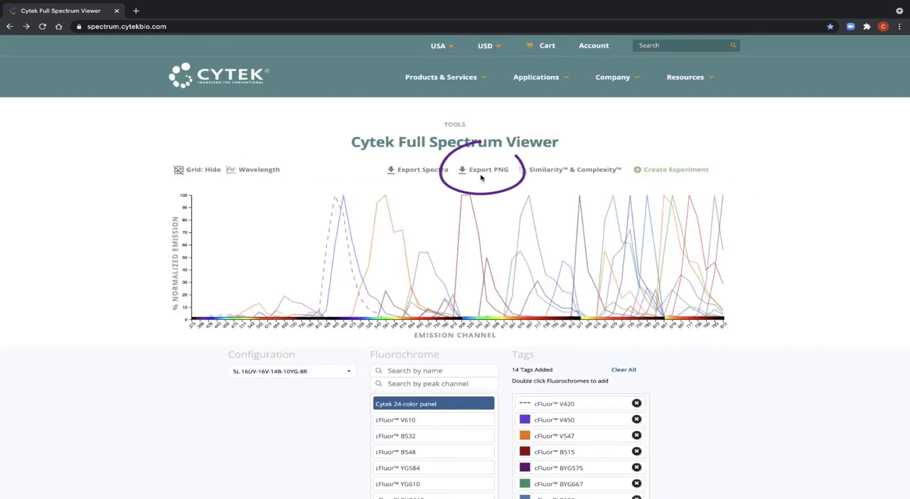
pyautogui.click(480, 177)
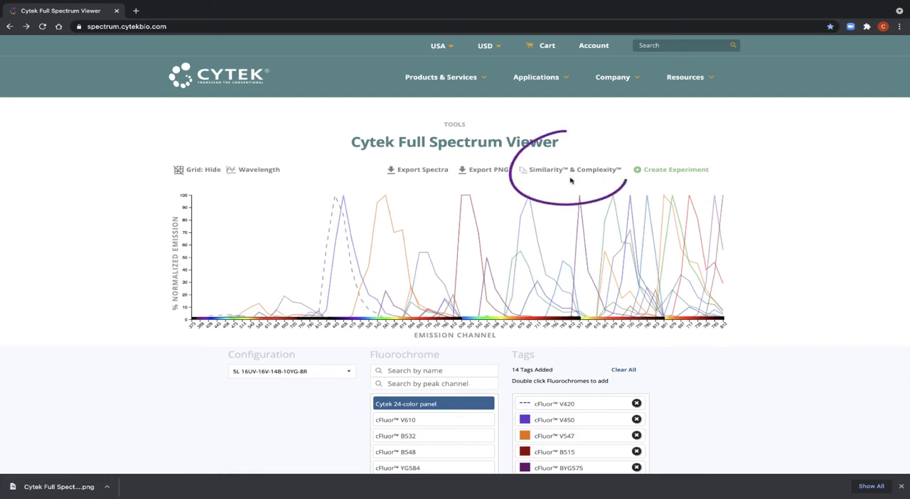
# Open the Similarity & Complexity results for the current tags and examine the triangular similarity matrix.
pyautogui.click(570, 174)
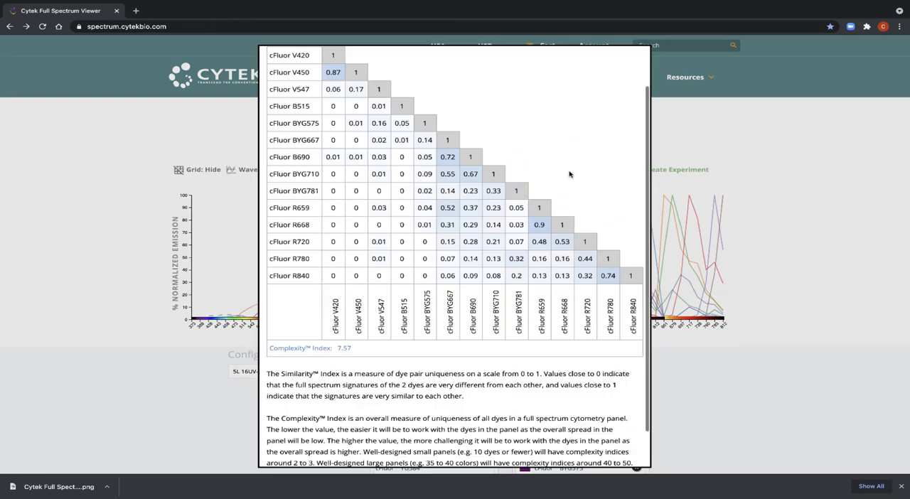
pyautogui.scroll(1, 570, 174)
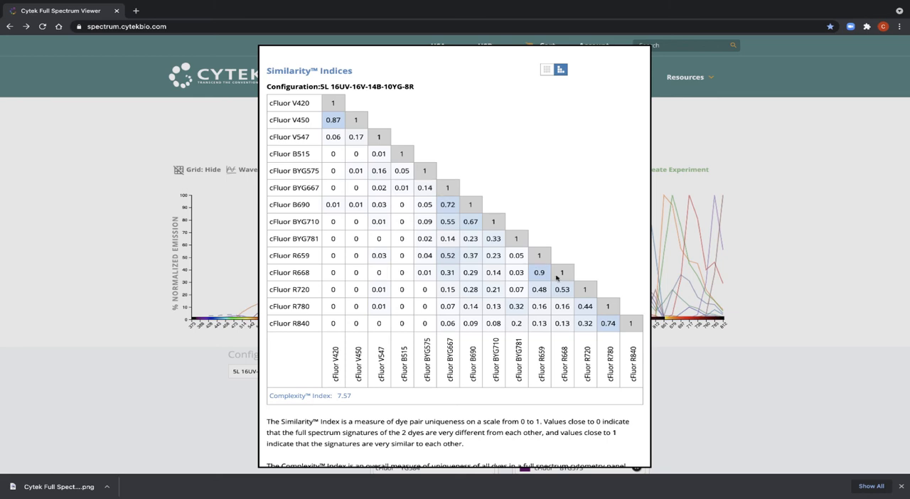
pyautogui.moveTo(555, 48)
pyautogui.mouseDown()
pyautogui.moveTo(533, 53)
pyautogui.moveTo(576, 73)
pyautogui.mouseUp()
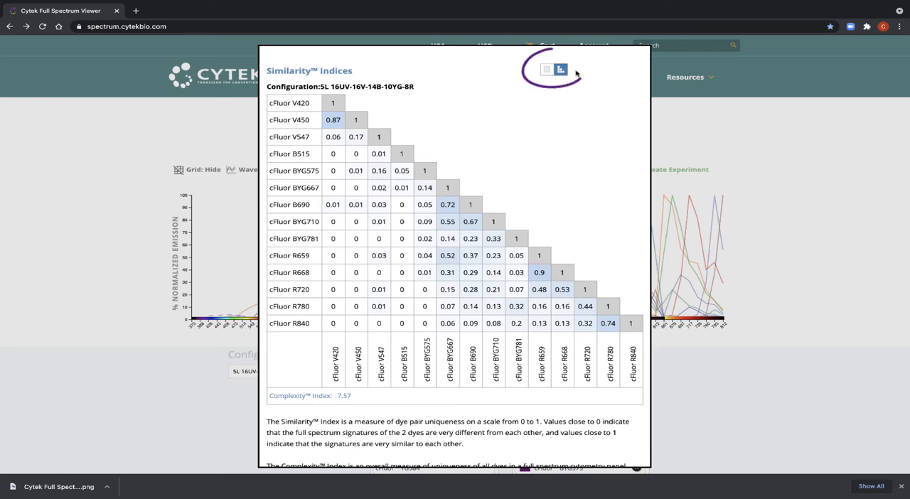
# Switch the similarity indices to the full grid view, review the matrix and Complexity Index, and close the results.
pyautogui.click(546, 69)
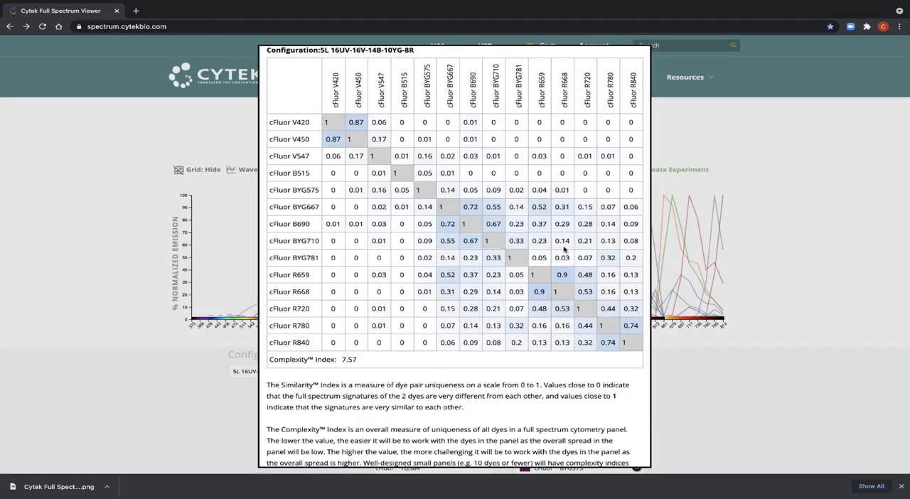
pyautogui.click(336, 143)
pyautogui.scroll(1, 437, 173)
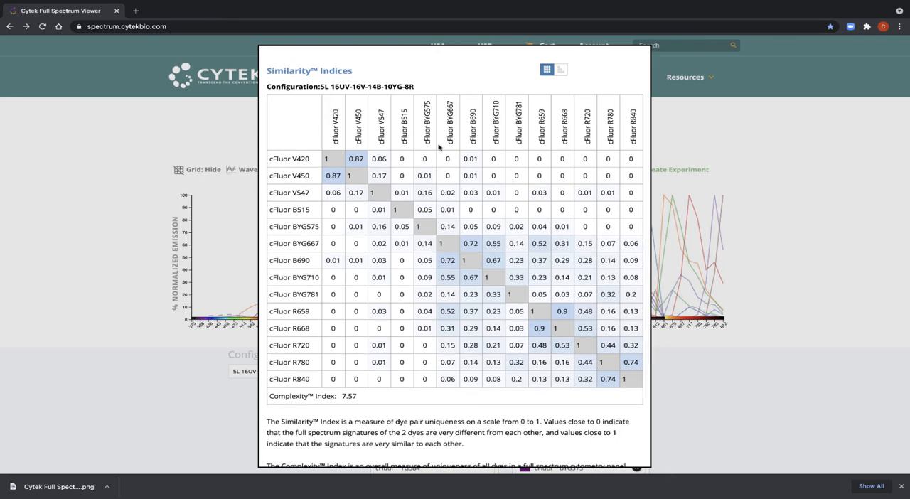
pyautogui.scroll(-2, 439, 146)
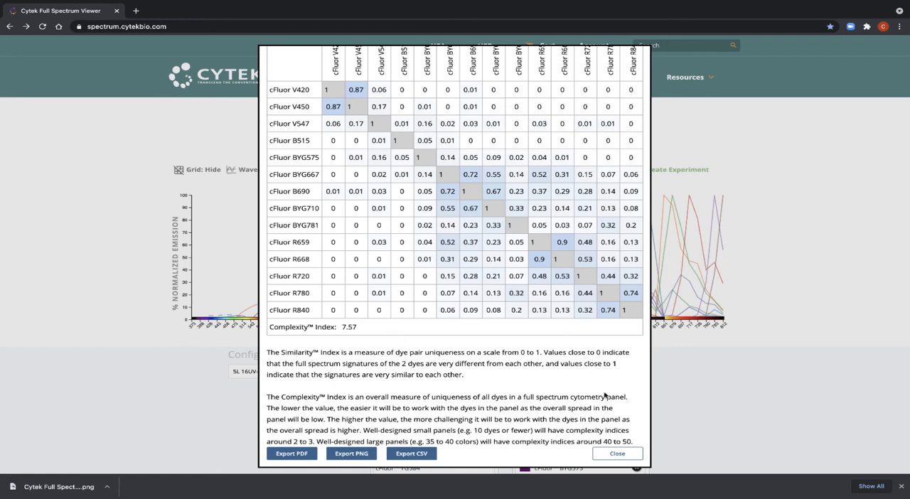
pyautogui.click(618, 454)
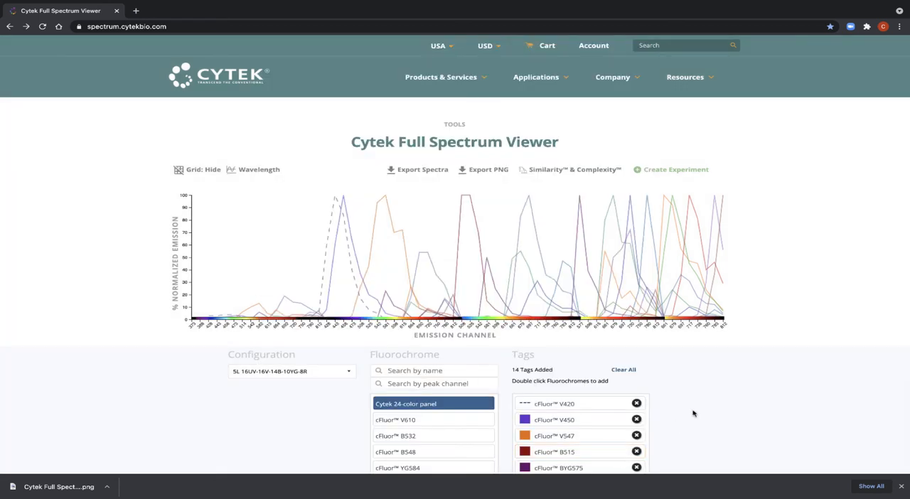
# Create an experiment from the current tags and name it with the person's first name followed by "Test Experiment".
pyautogui.click(670, 174)
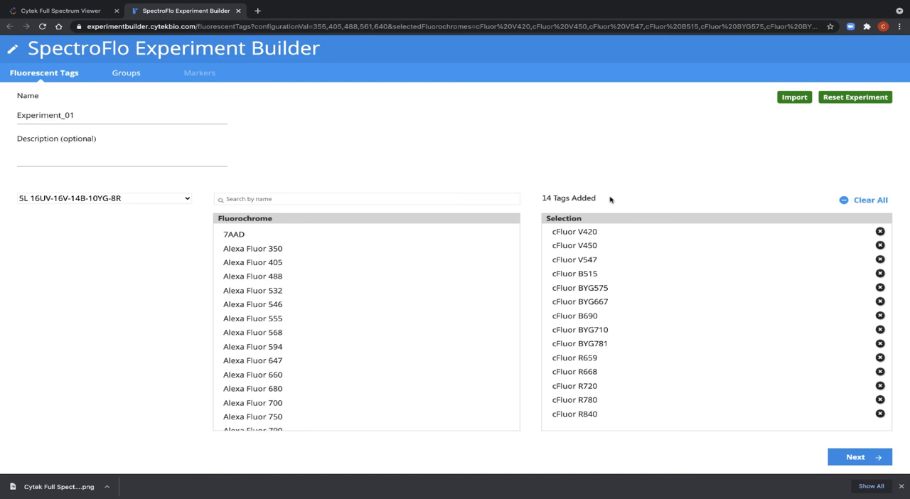
pyautogui.click(113, 117)
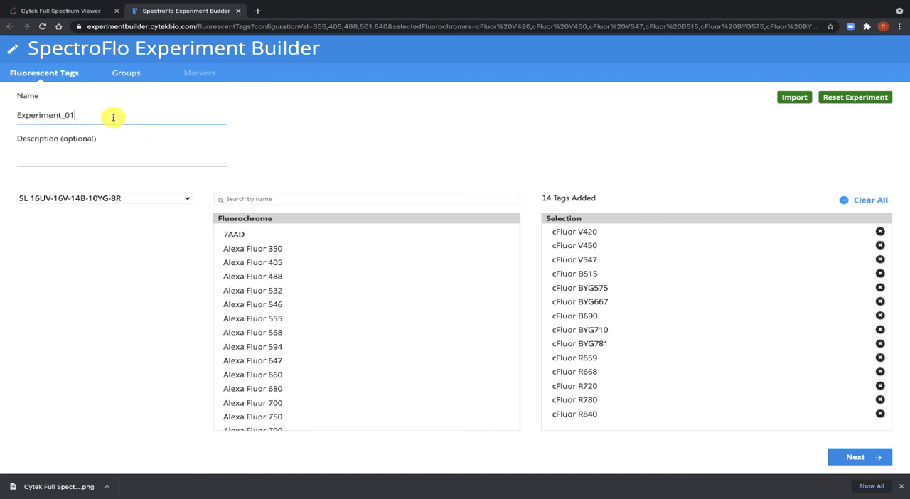
pyautogui.moveTo(113, 117); pyautogui.dragTo(1, 107)
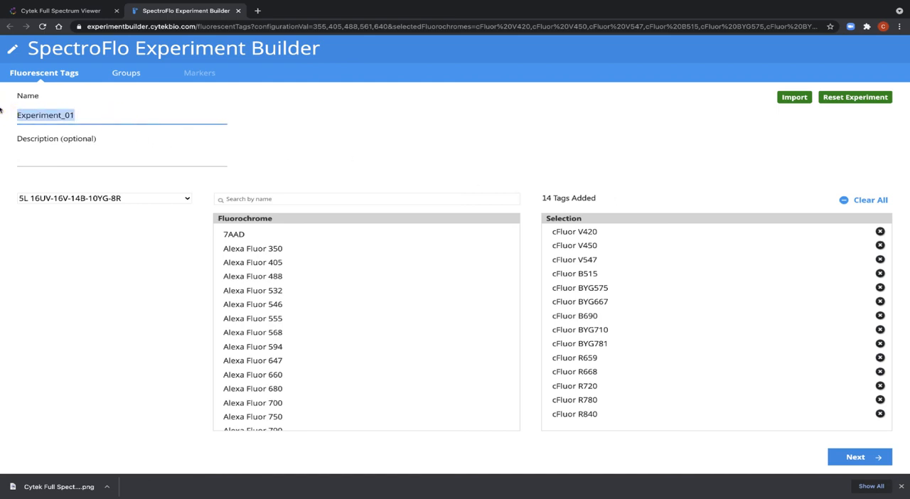
pyautogui.write("Janelle'")
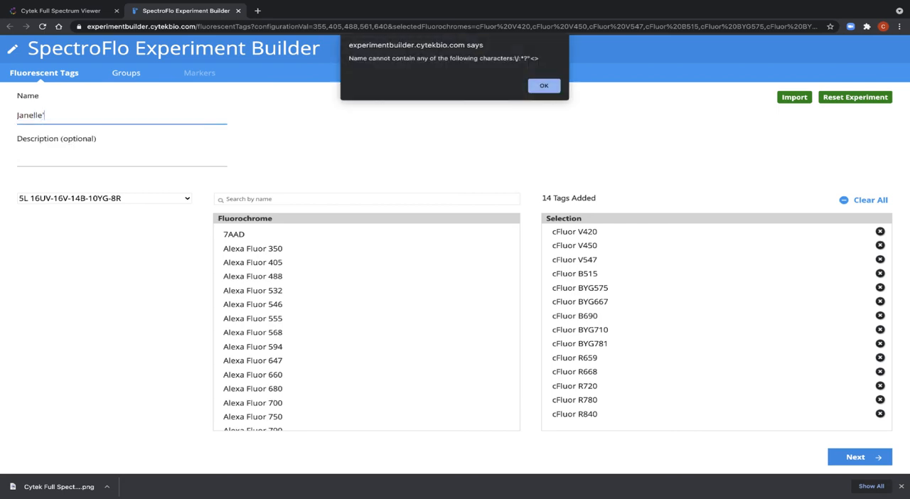
pyautogui.click(542, 86)
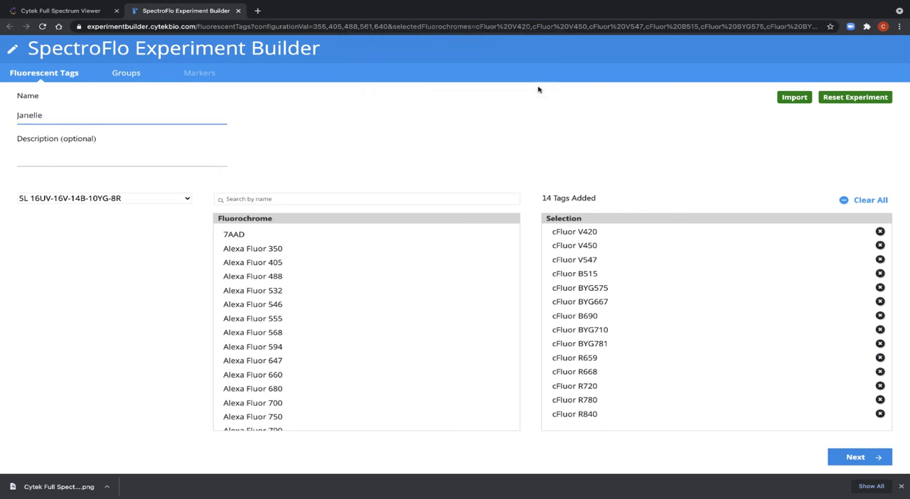
pyautogui.write('Test Experiment')
pyautogui.click(626, 141)
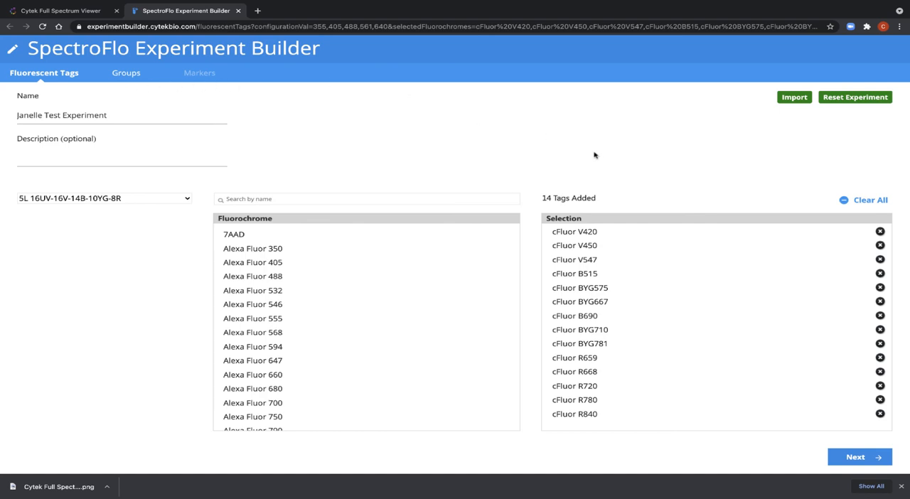
# Proceed to the experiment's groups, keep the Manual Tube carrier type, and add a group named "Multicolor samples".
pyautogui.click(853, 458)
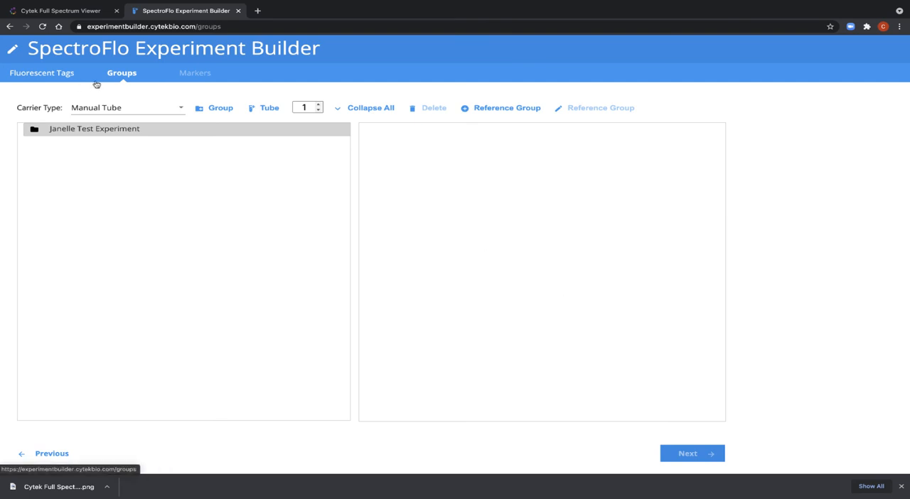
pyautogui.click(177, 109)
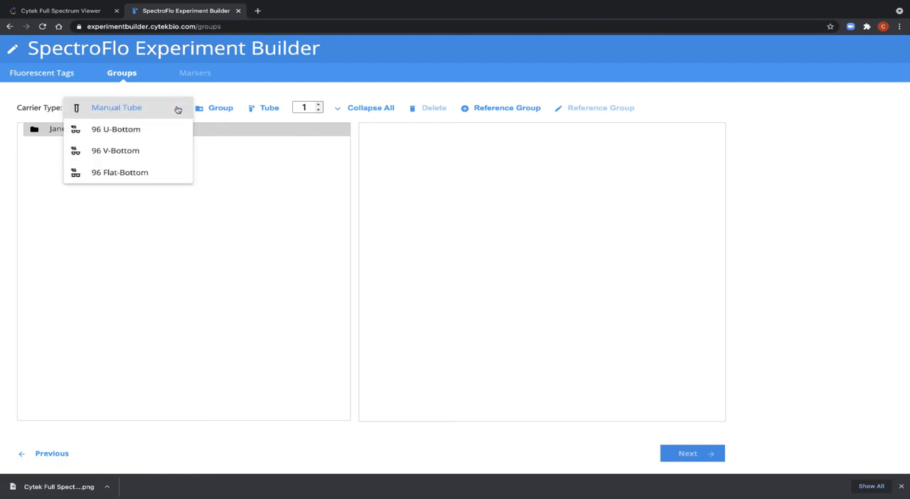
pyautogui.click(130, 114)
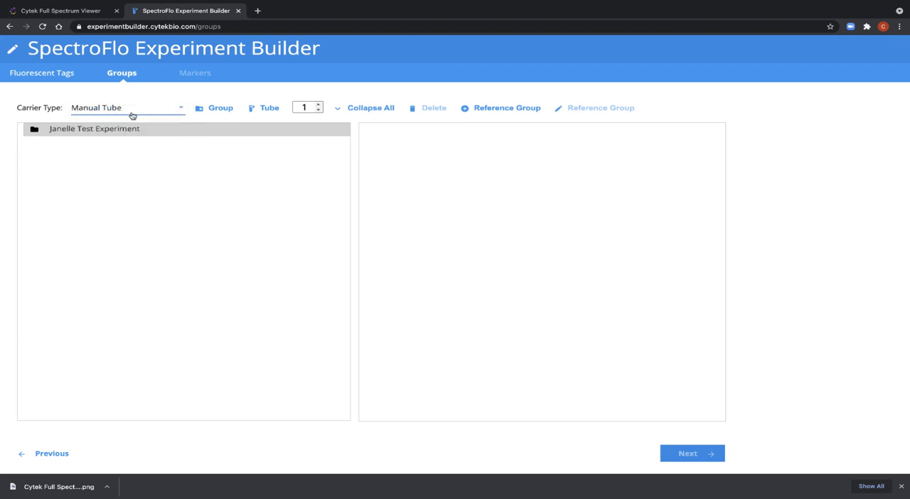
pyautogui.click(223, 111)
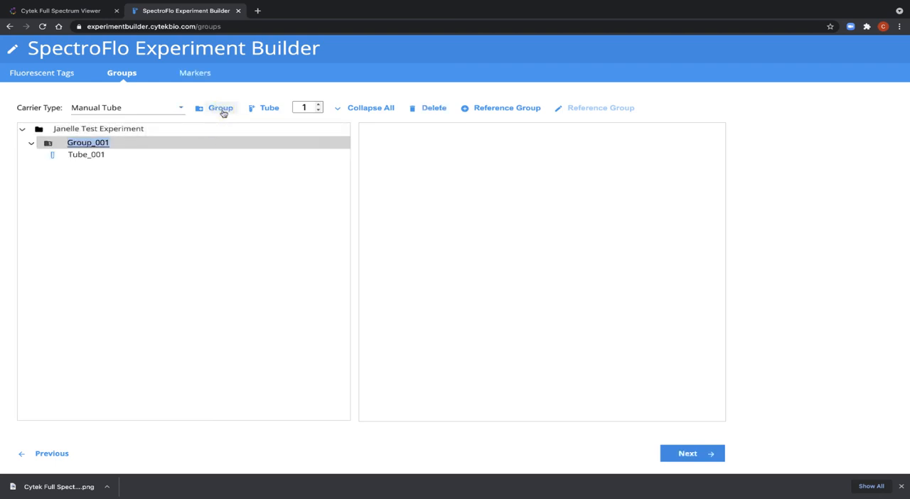
pyautogui.write('Multicolor samples')
pyautogui.press('Return')
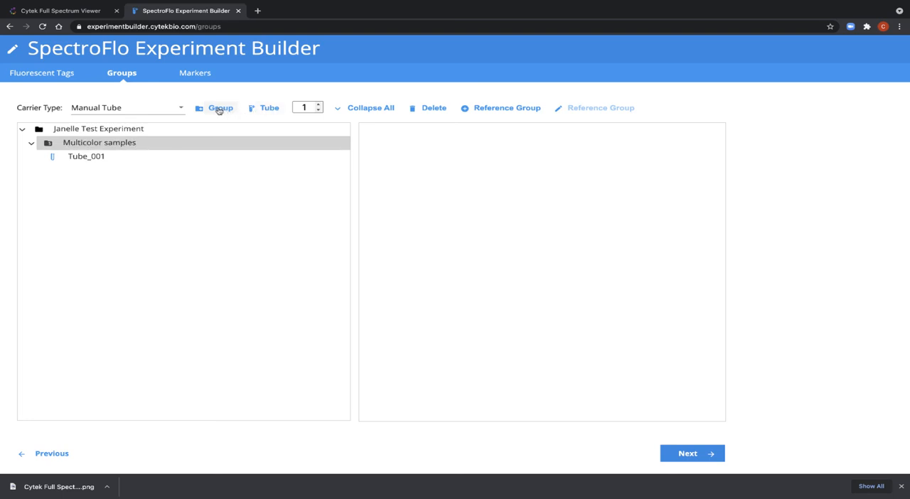
# Add two more tubes to the Multicolor samples group and name the last one "Super special tube".
pyautogui.click(260, 111)
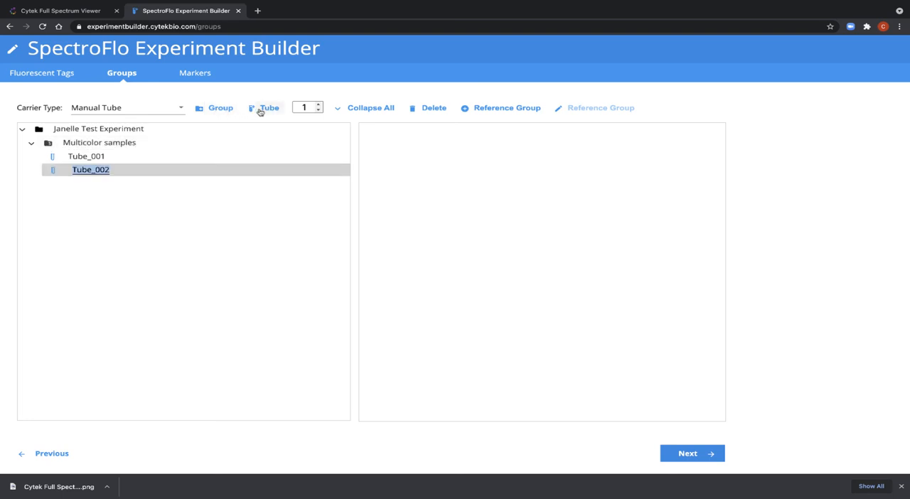
pyautogui.click(260, 110)
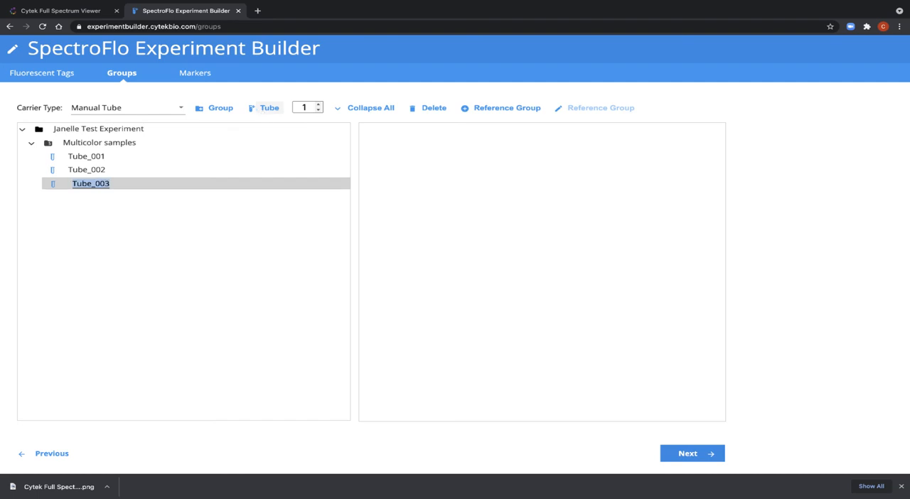
pyautogui.write('Super special tube')
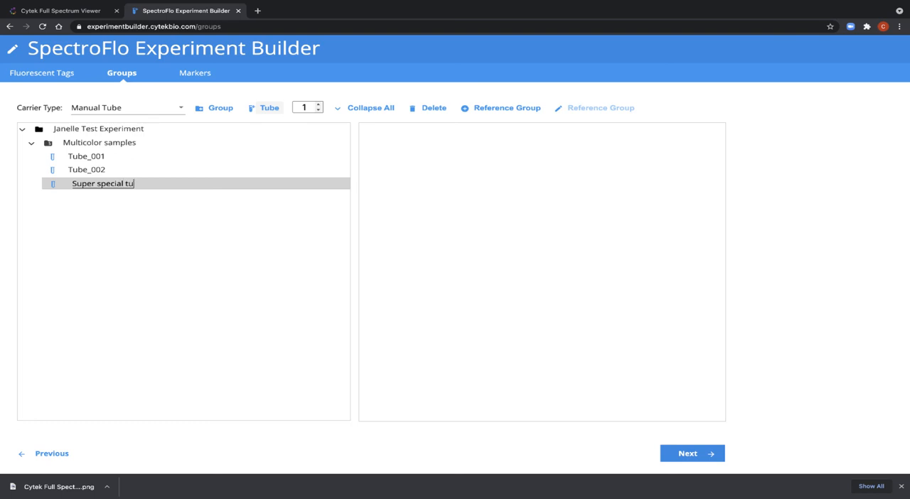
# Set the tube count to 2 and add two tubes at once to the Multicolor samples group.
pyautogui.click(318, 105)
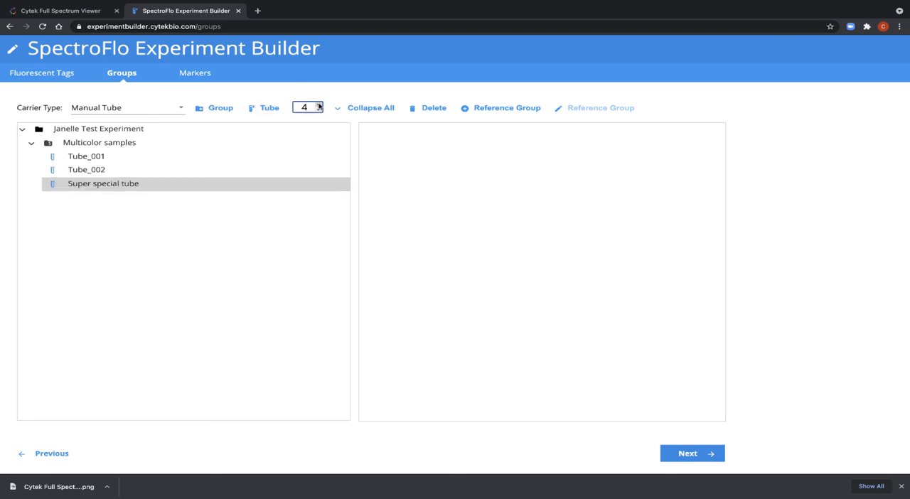
pyautogui.click(319, 110)
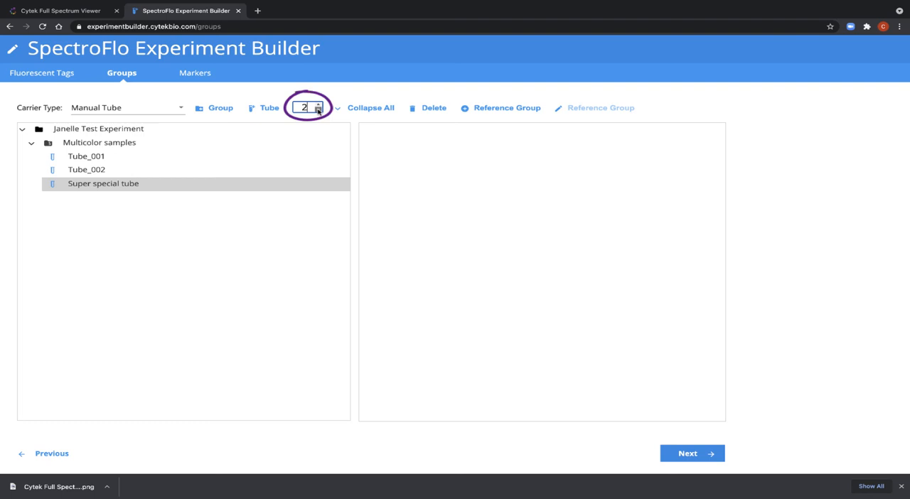
pyautogui.click(266, 109)
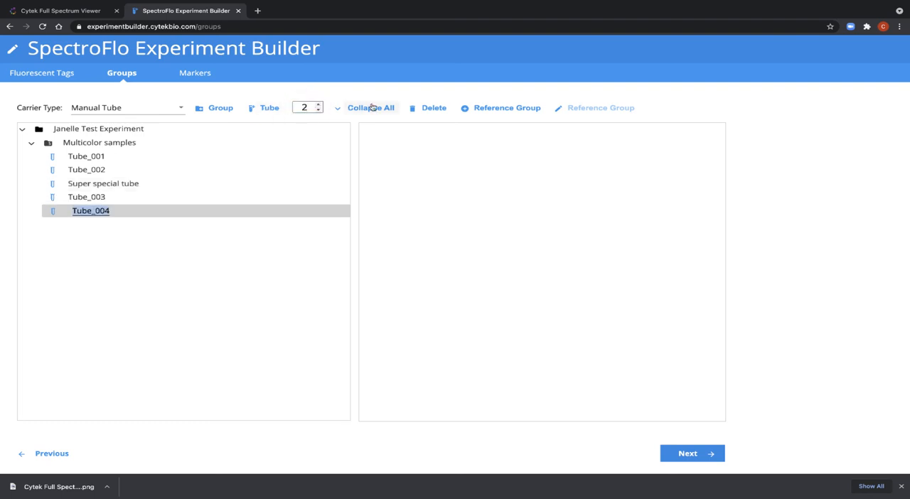
# Start a reference group and label the cFluor V420 control as CD3 and the cFluor V547 control as CD4.
pyautogui.click(475, 110)
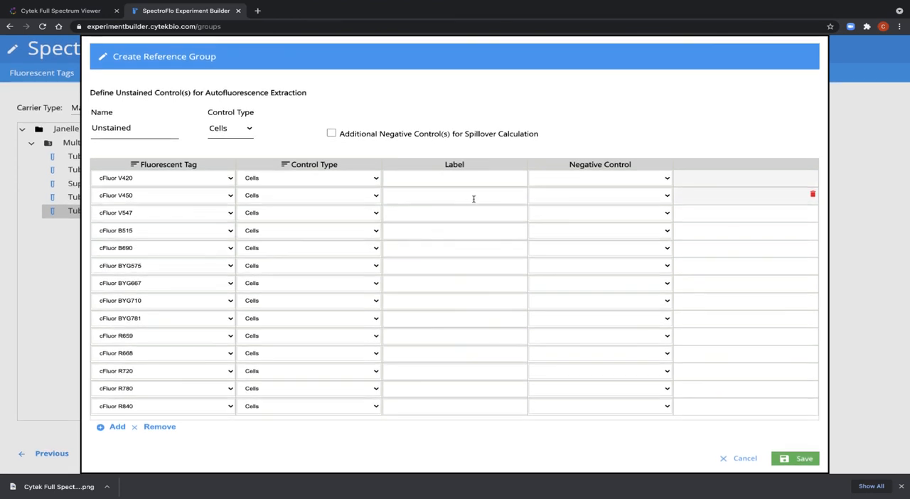
pyautogui.click(462, 178)
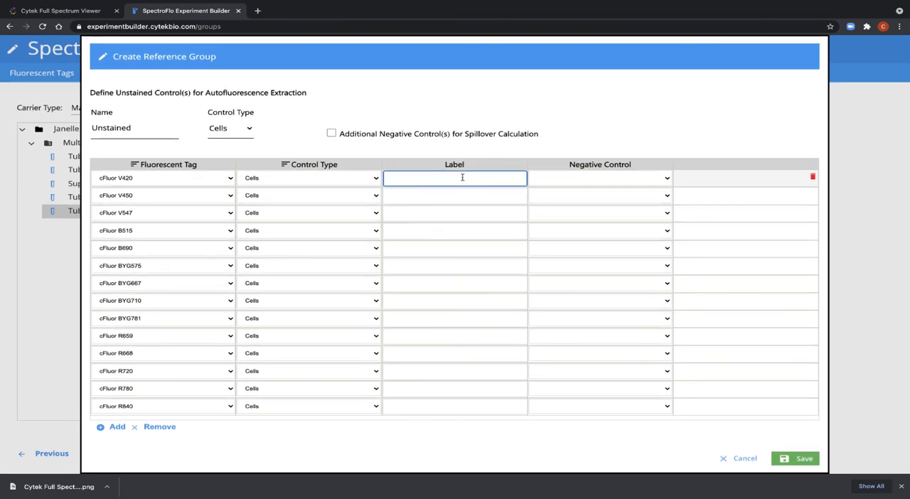
pyautogui.write('CD3')
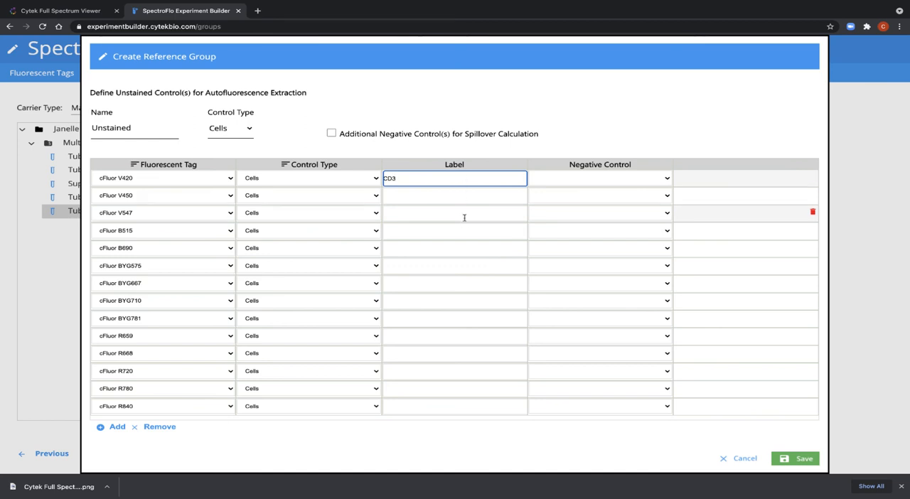
pyautogui.click(463, 214)
pyautogui.write('CD4')
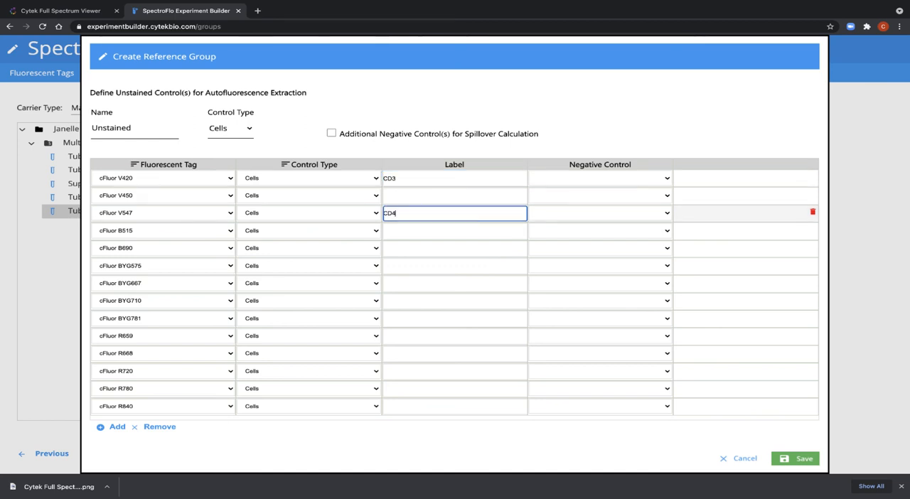
# Assign Unstained as the negative control for cFluor V420 and save the reference group.
pyautogui.click(331, 134)
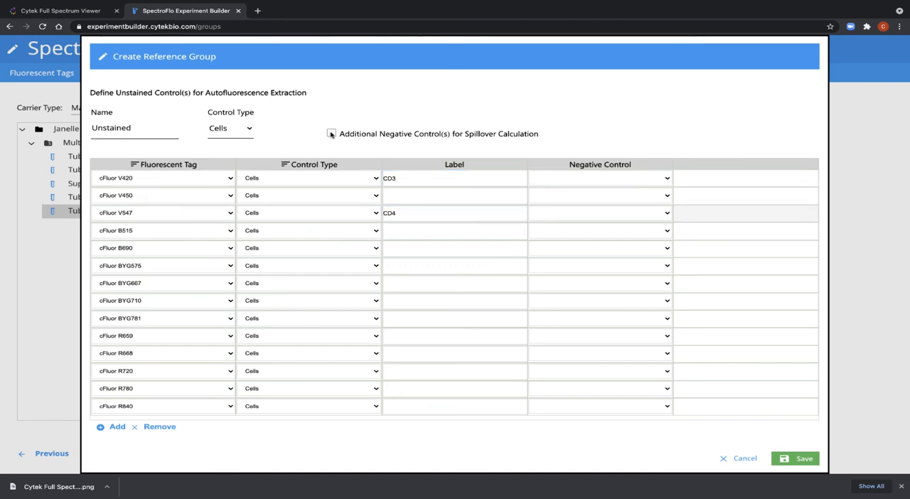
pyautogui.click(331, 134)
pyautogui.click(575, 178)
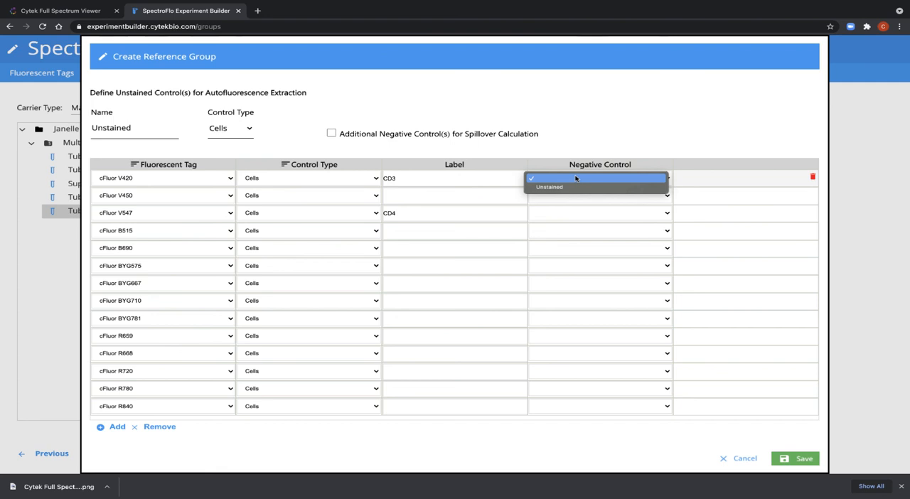
pyautogui.click(565, 188)
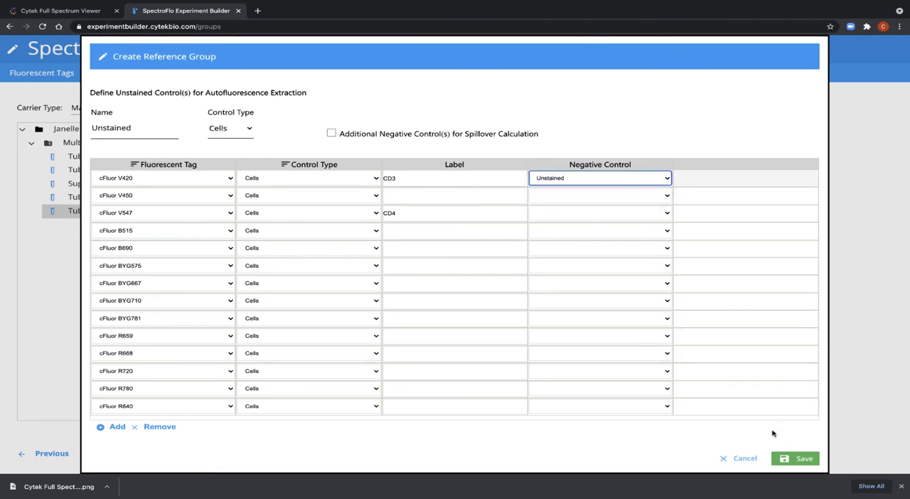
pyautogui.click(788, 456)
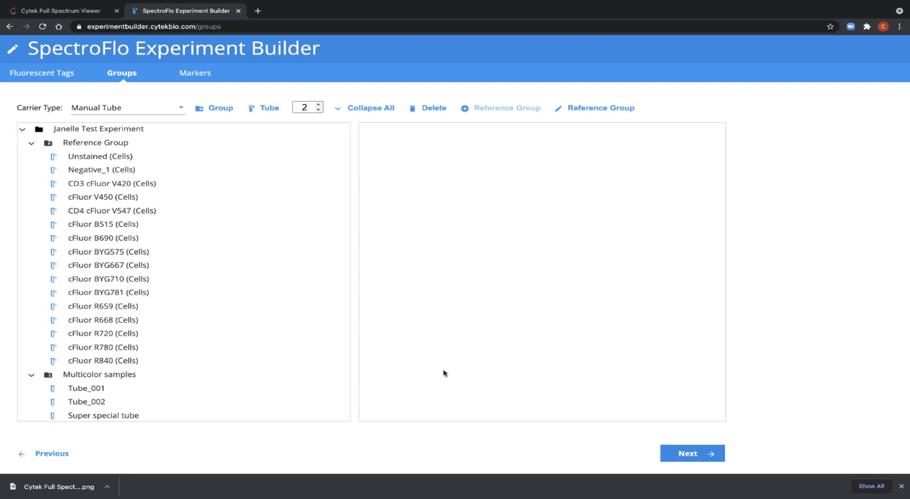
# Proceed to the experiment's markers and enter CD3 as the cFluor V420 marker for Tube_001 in Multicolor samples.
pyautogui.click(683, 454)
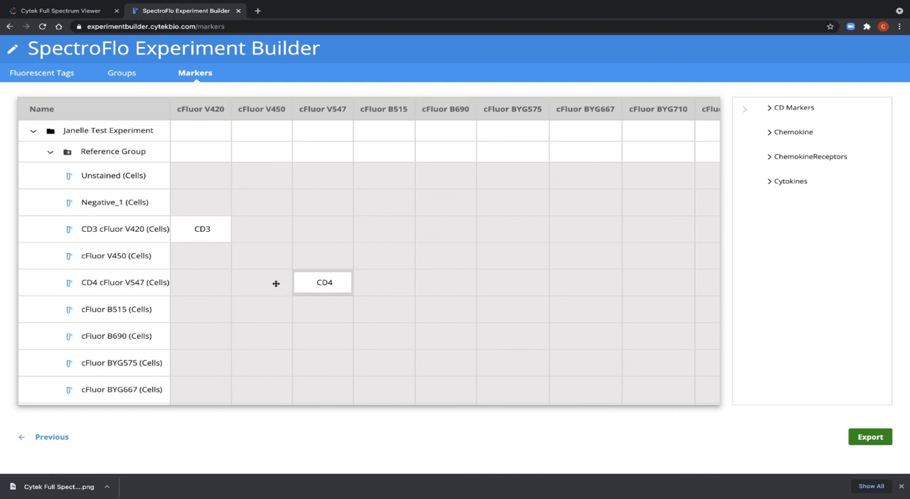
pyautogui.scroll(-8, 275, 283)
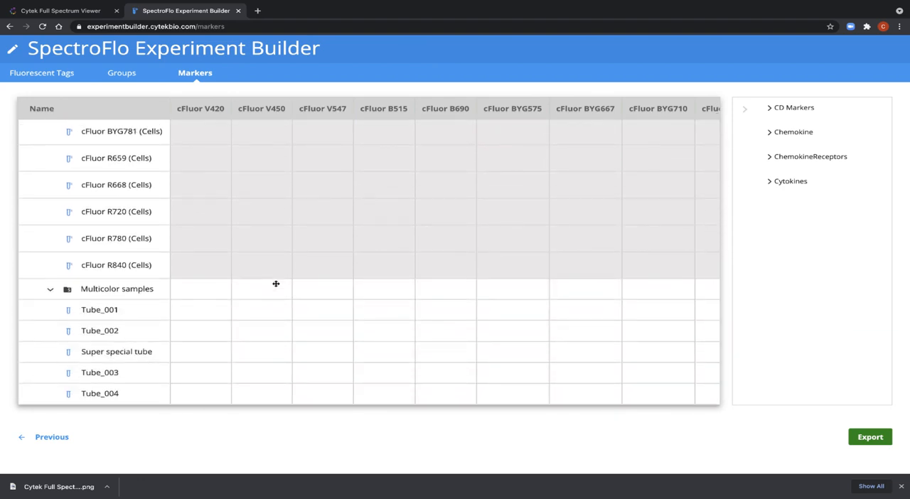
pyautogui.click(212, 311)
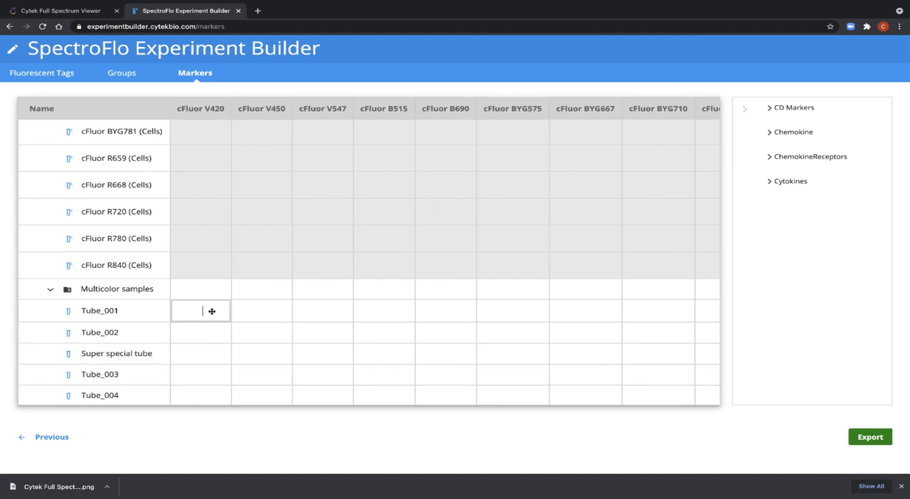
pyautogui.write('CD3')
# Enter CD45 as the cFluor V450 marker for the whole Multicolor samples group and export the experiment.
pyautogui.click(266, 291)
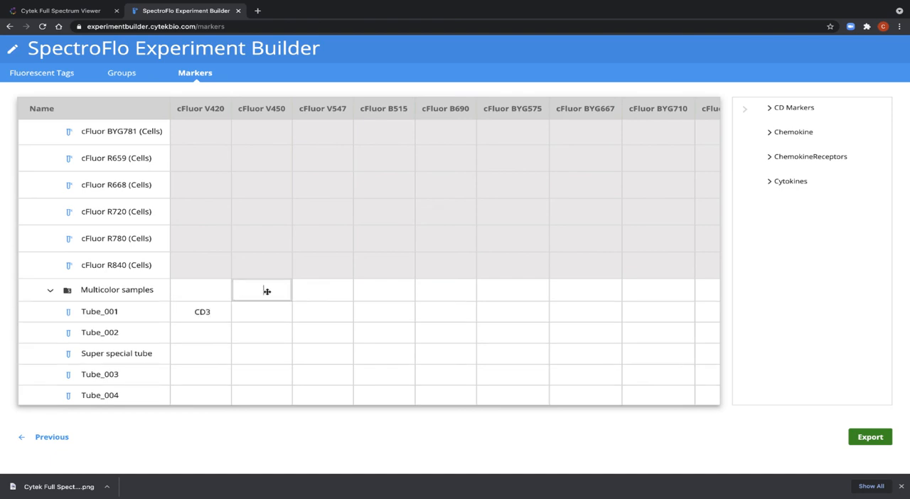
pyautogui.write('CD45')
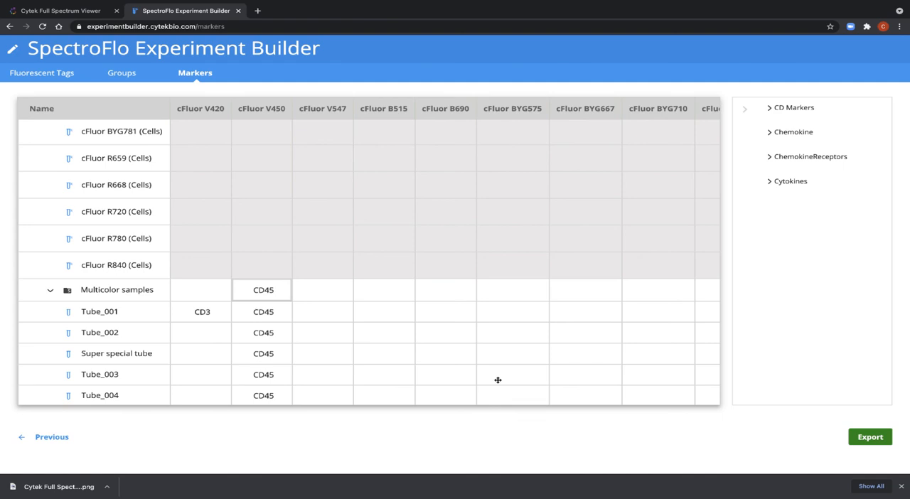
pyautogui.click(868, 438)
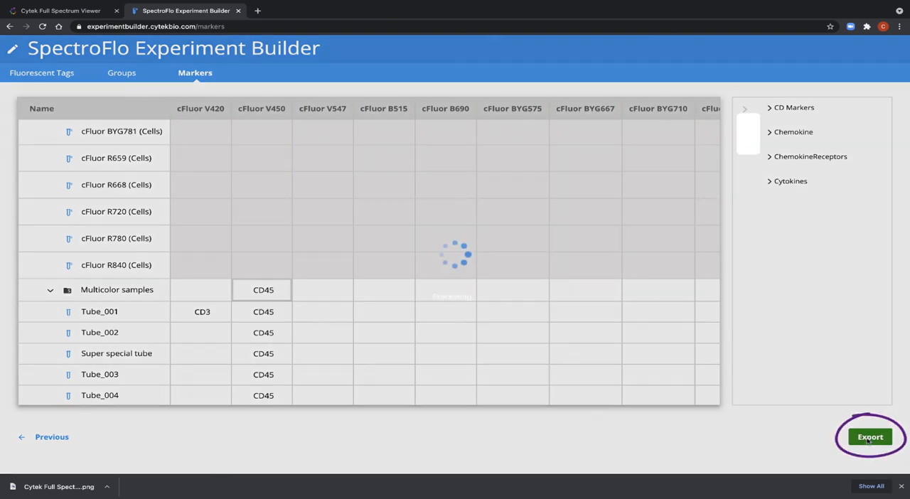